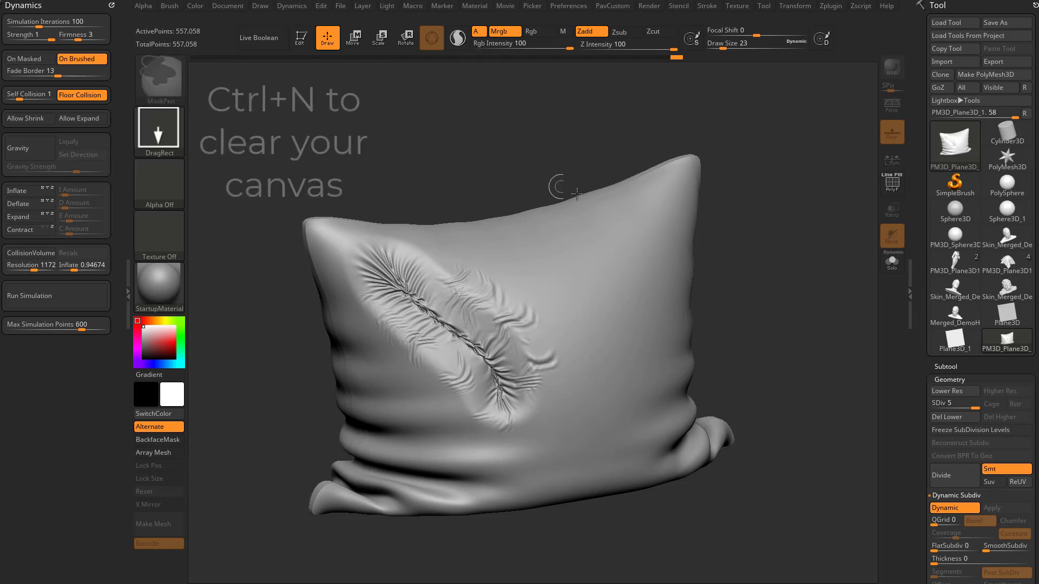
Clear the canvas, draw a Sphere3D in Edit mode, and convert it to a PolyMesh3D
key(ctrl+n)
click(957, 180)
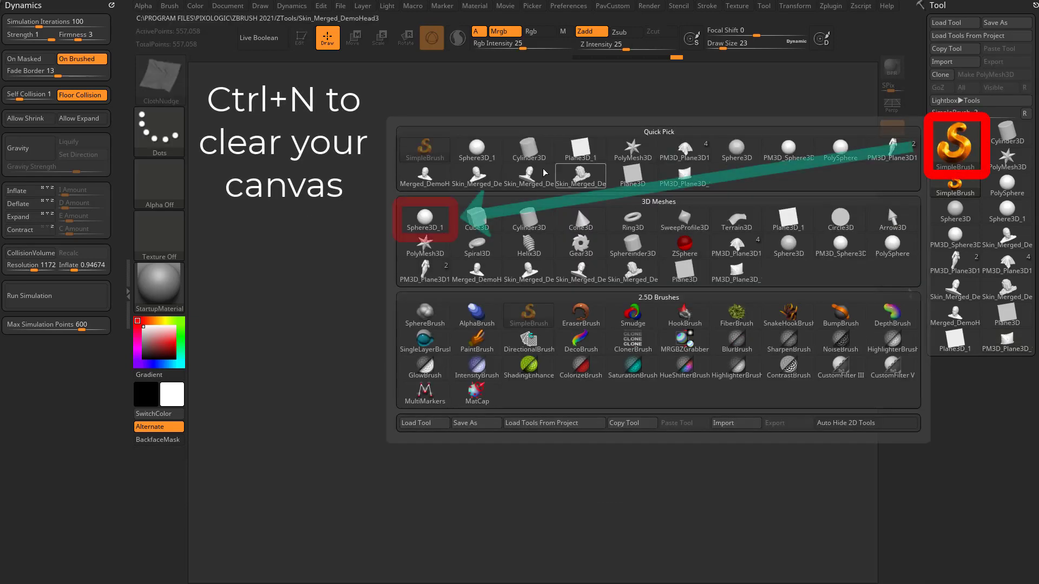
click(425, 217)
drag(457, 338, 352, 150)
key(t)
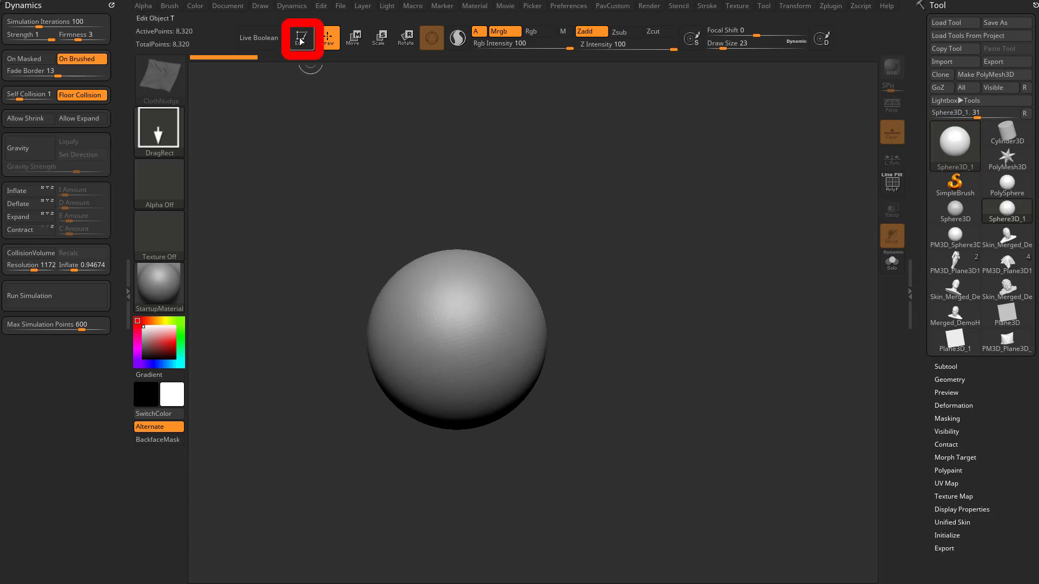
click(301, 38)
click(971, 79)
Box-mask the upper half of the sphere from a front view
shift+drag(671, 221, 668, 265)
drag(669, 271, 659, 224)
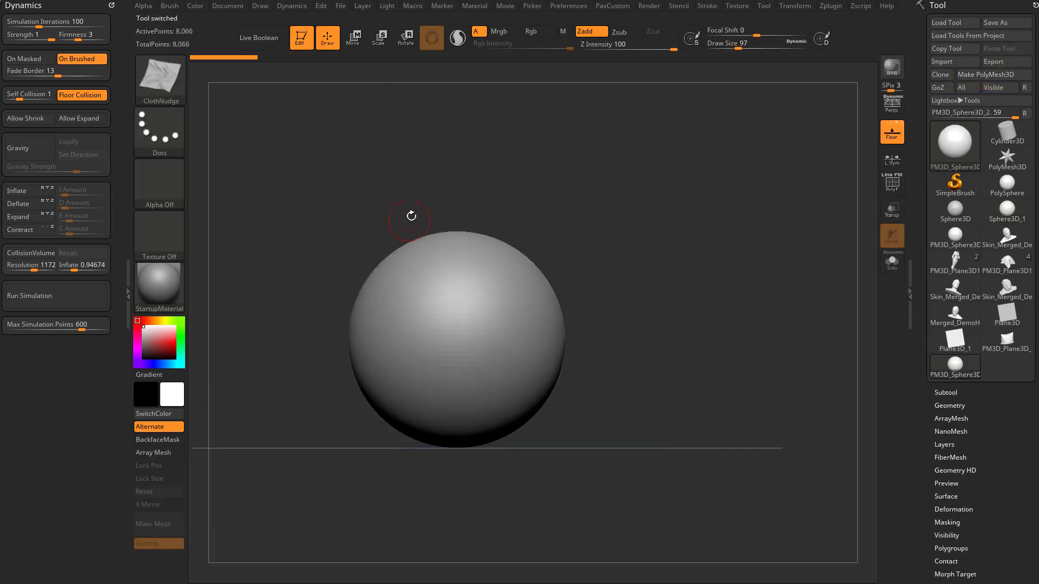
mouse_move(294, 174)
ctrl+mouse_down()
mouse_move(453, 273)
mouse_move(596, 328)
ctrl+mouse_up()
Turn on the FiberMesh preview for the sphere's masked half and expand the FiberMesh modifiers
drag(686, 255, 651, 282)
drag(921, 418, 921, 265)
click(950, 300)
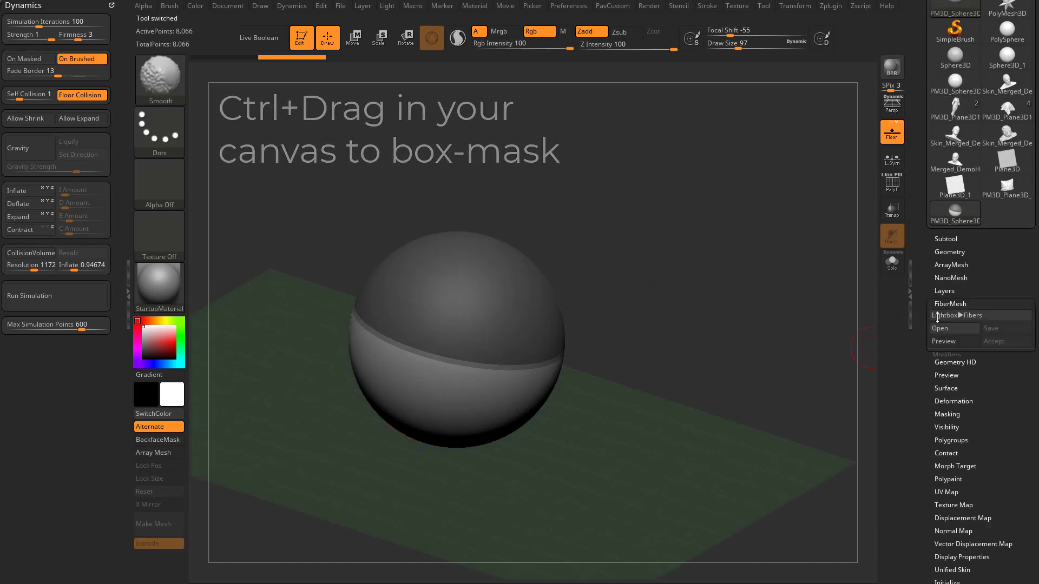
click(948, 321)
click(955, 336)
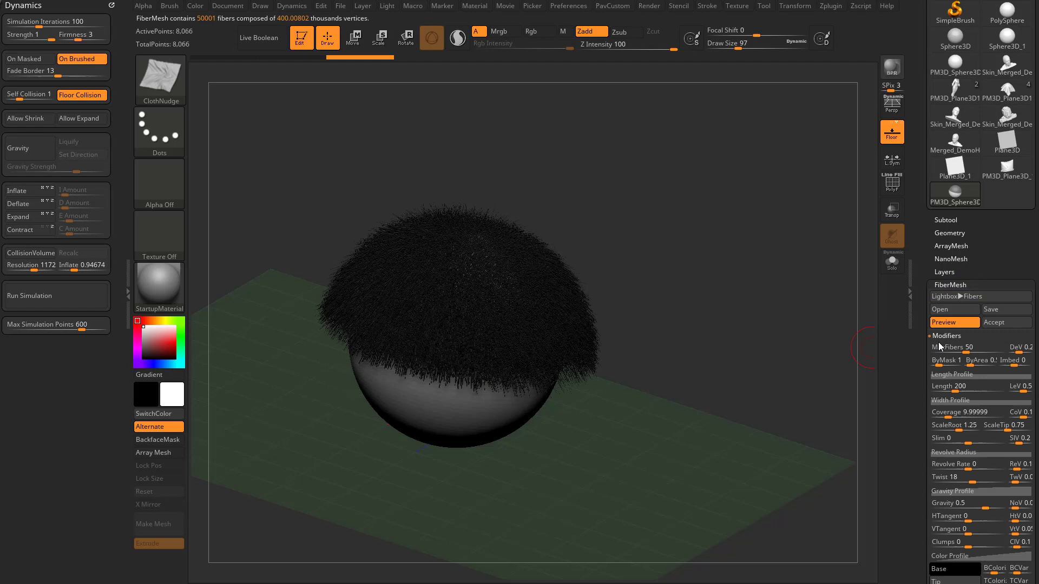
Set the fiber length to about 1066 and the maximum number of fibers to about 14.87
drag(920, 349, 920, 266)
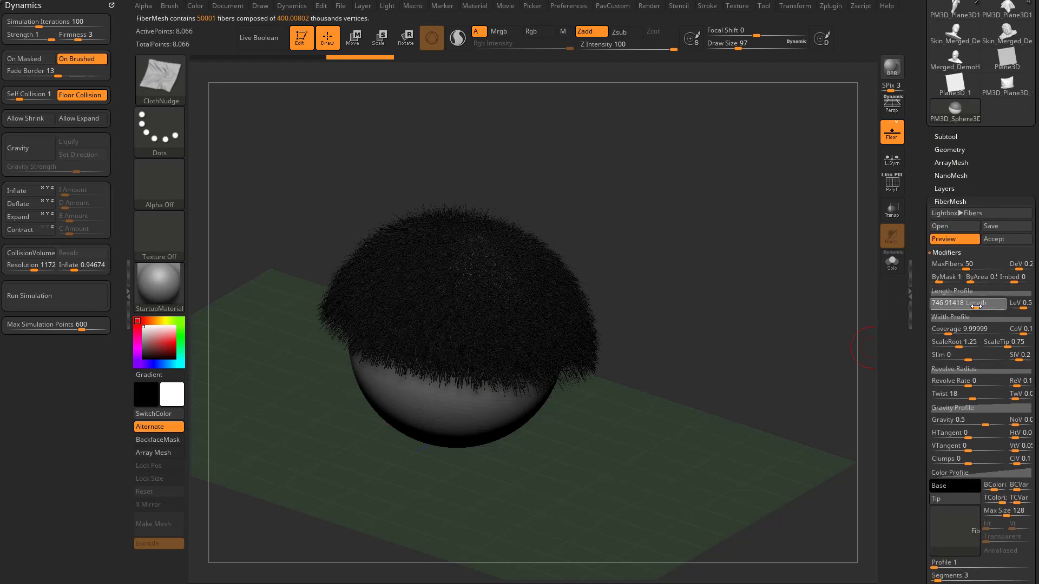
drag(976, 306, 984, 307)
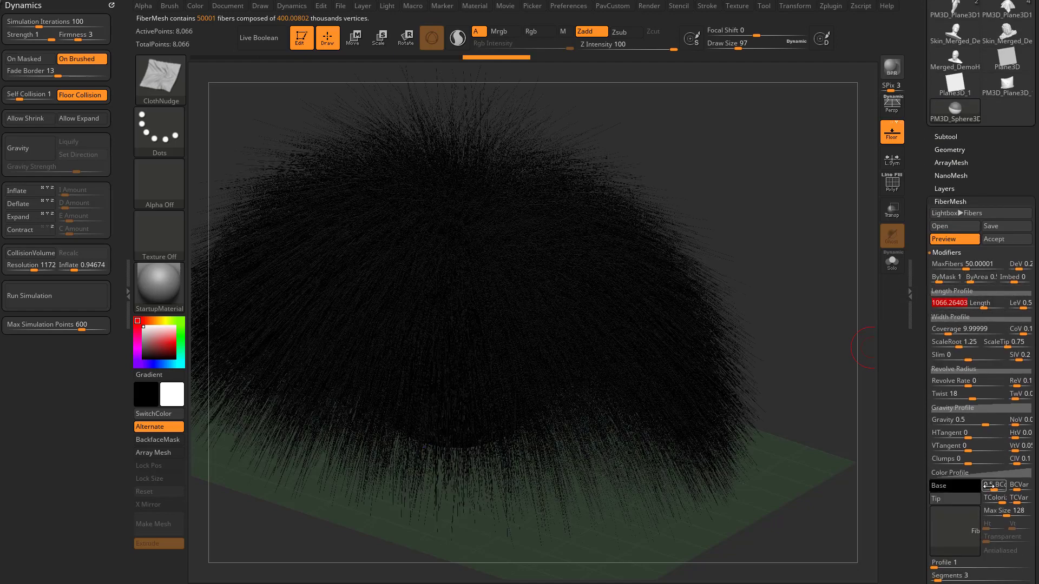
key(Return)
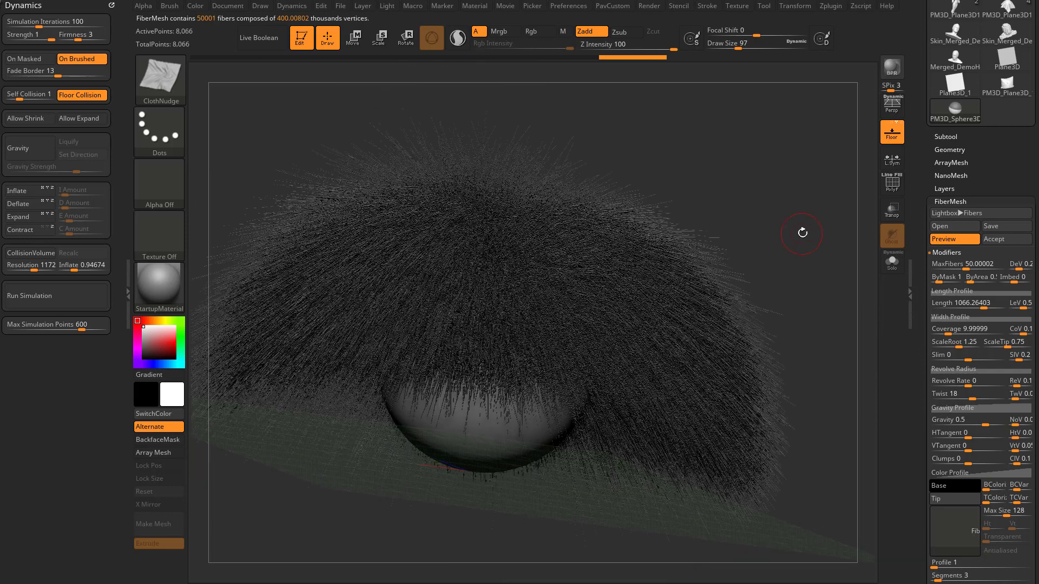
click(977, 277)
mouse_move(966, 267)
mouse_down()
mouse_move(944, 267)
mouse_move(957, 266)
mouse_up()
Switch to the YouTube channel page in the browser and search the channel for "fibermesh"
key(alt+Tab)
drag(425, 16, 497, 34)
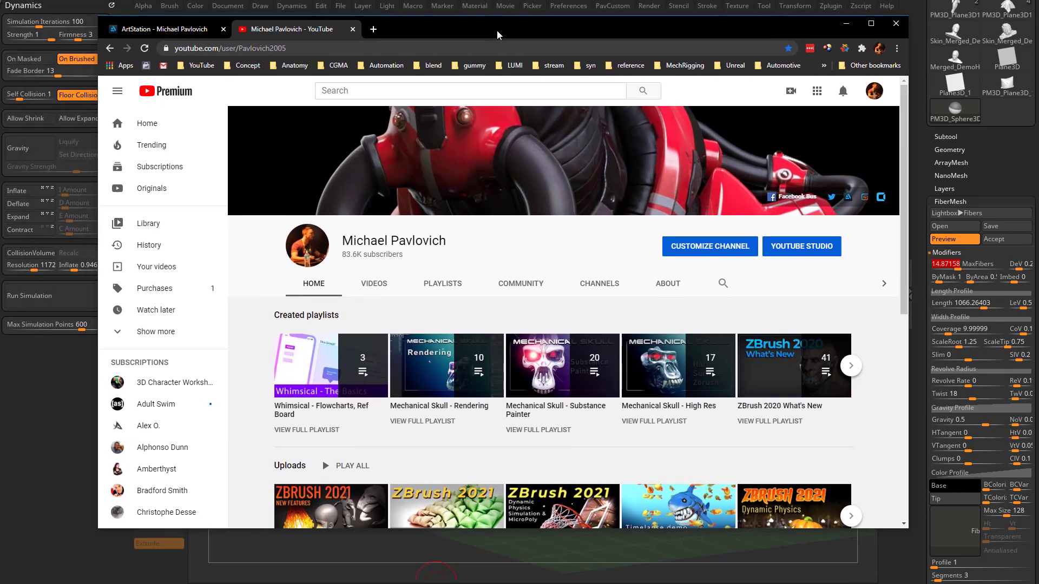
scroll(579, 476, down, 2)
scroll(676, 352, up, 2)
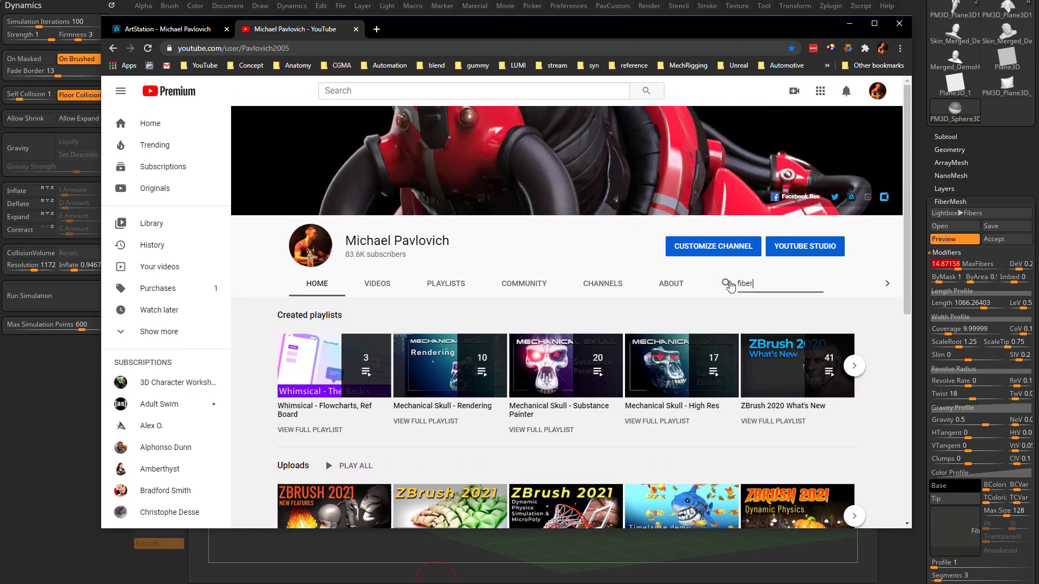
key(Return)
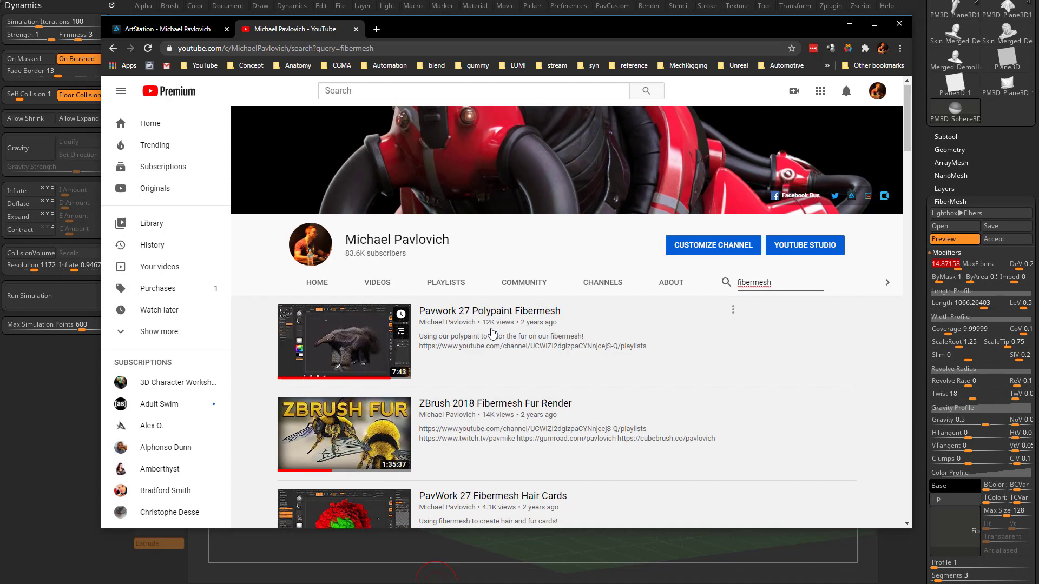
Look through the fibermesh video results and return to ZBrush by minimising the browser
scroll(366, 352, down, 4)
scroll(453, 415, down, 3)
scroll(397, 403, down, 1)
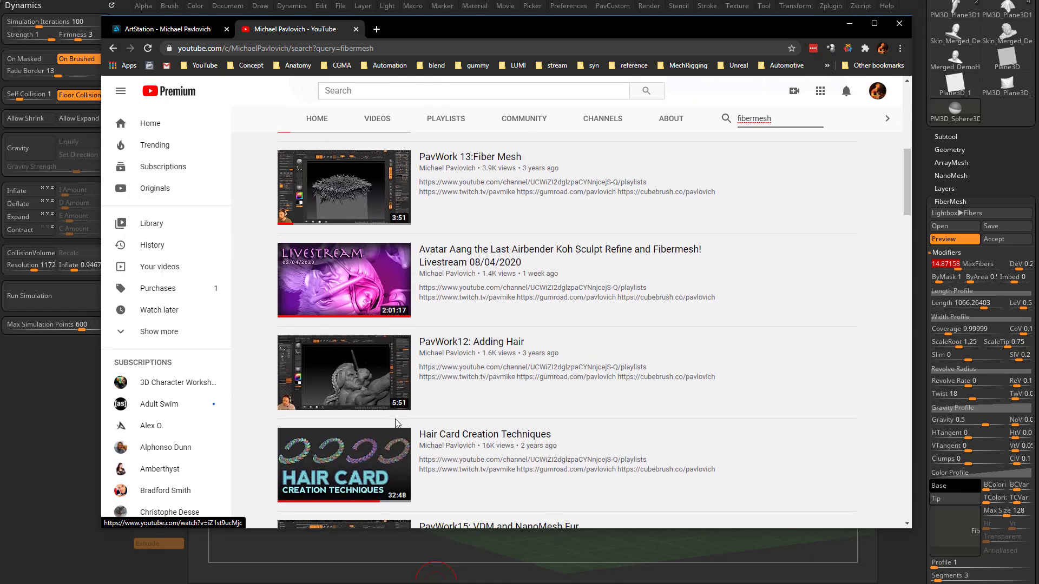
scroll(398, 403, up, 5)
click(849, 23)
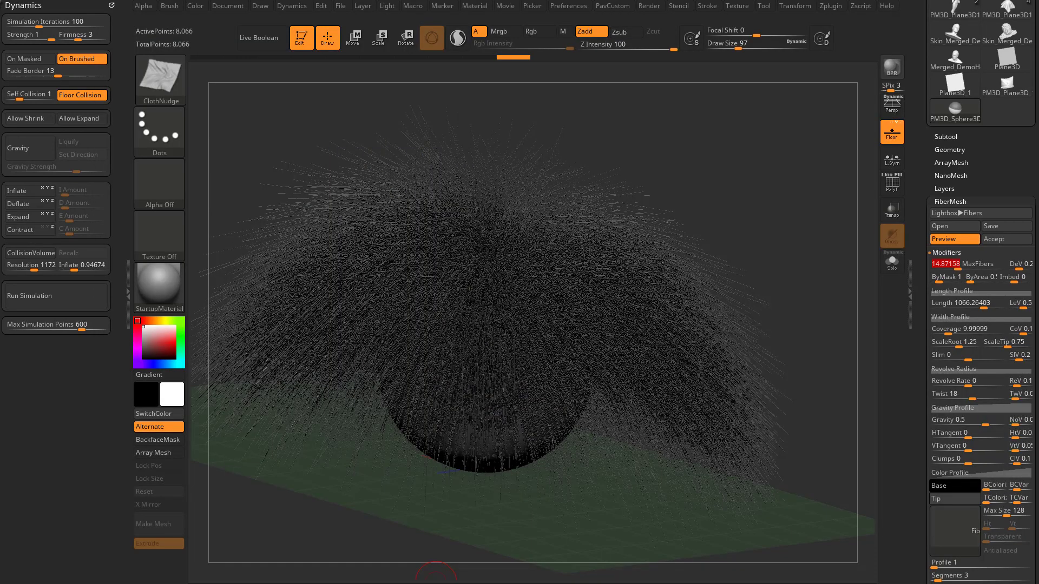
Raise the fiber coverage to about 257 and reduce the maximum number of fibers to about 0.93
drag(846, 280, 871, 274)
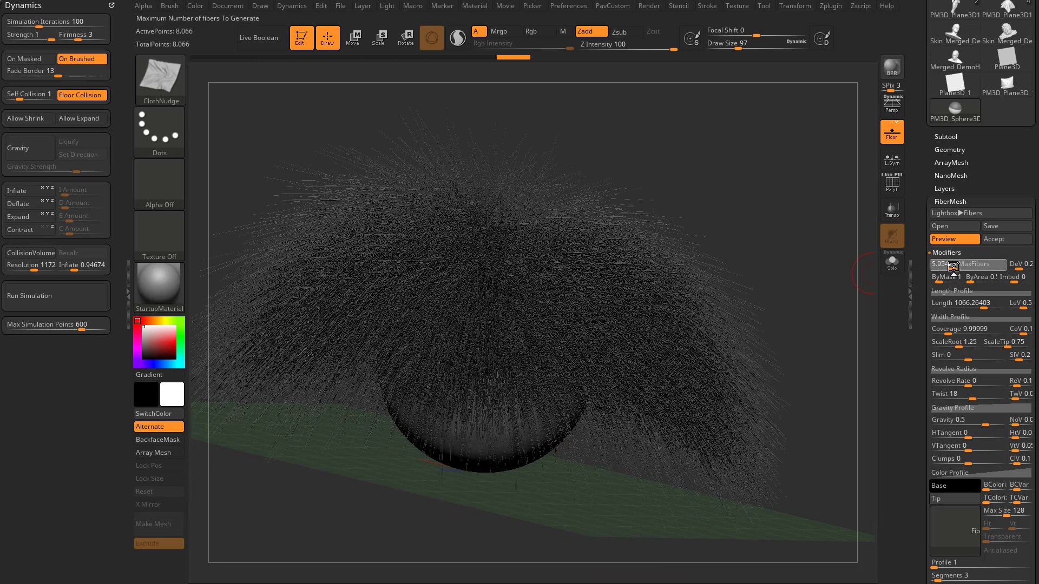
click(954, 267)
click(954, 331)
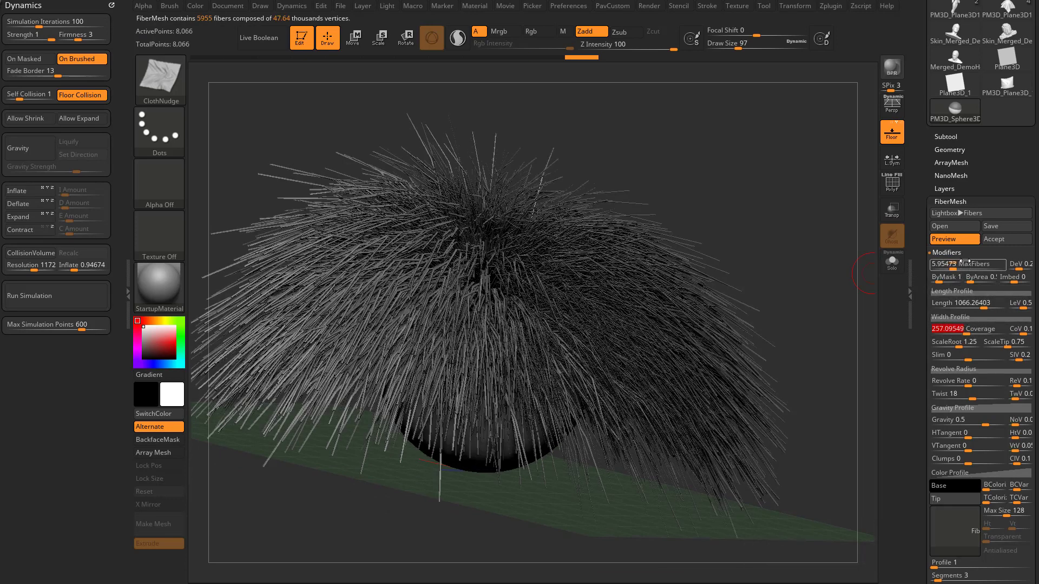
drag(953, 266, 946, 269)
drag(838, 279, 831, 317)
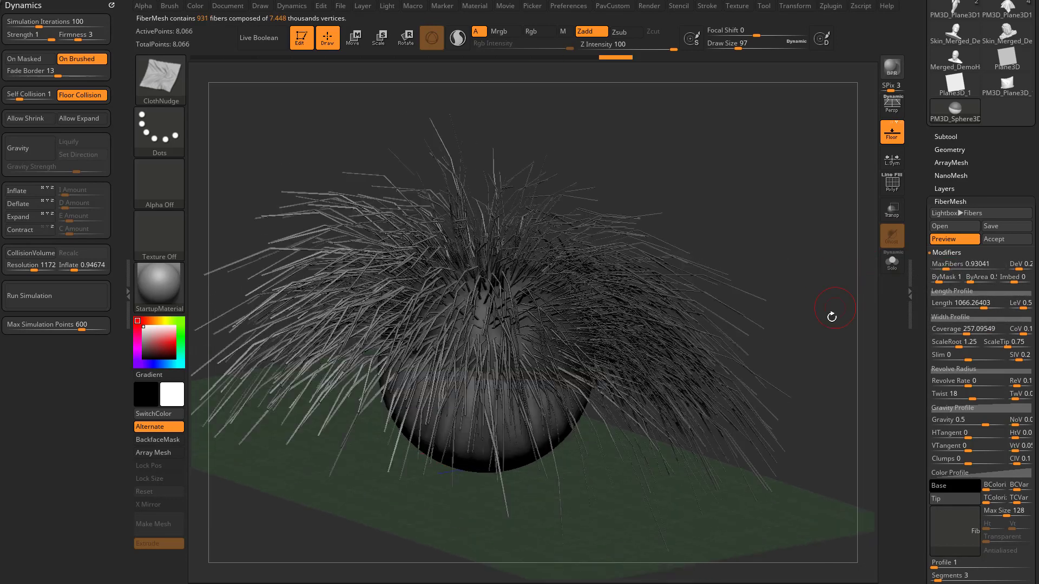
Load the Fibers279 preset from the Lightbox fiber library and close Lightbox
click(962, 213)
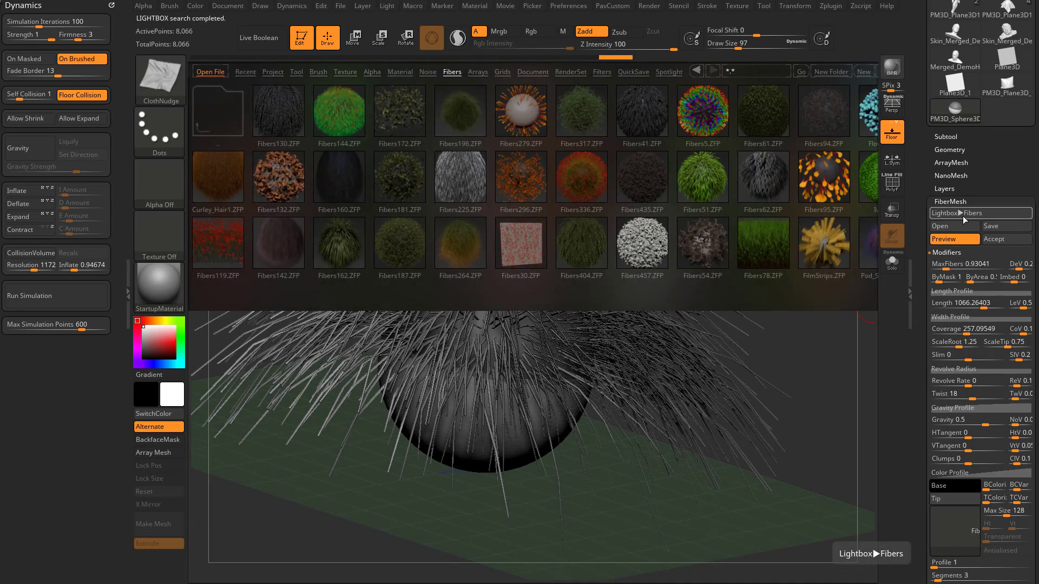
drag(866, 194, 712, 193)
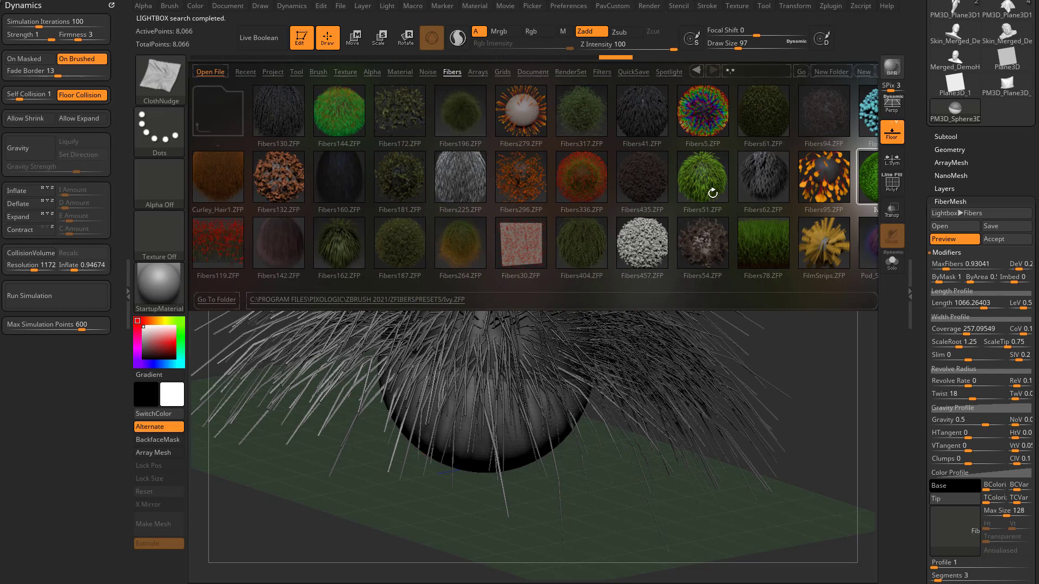
double_click(522, 109)
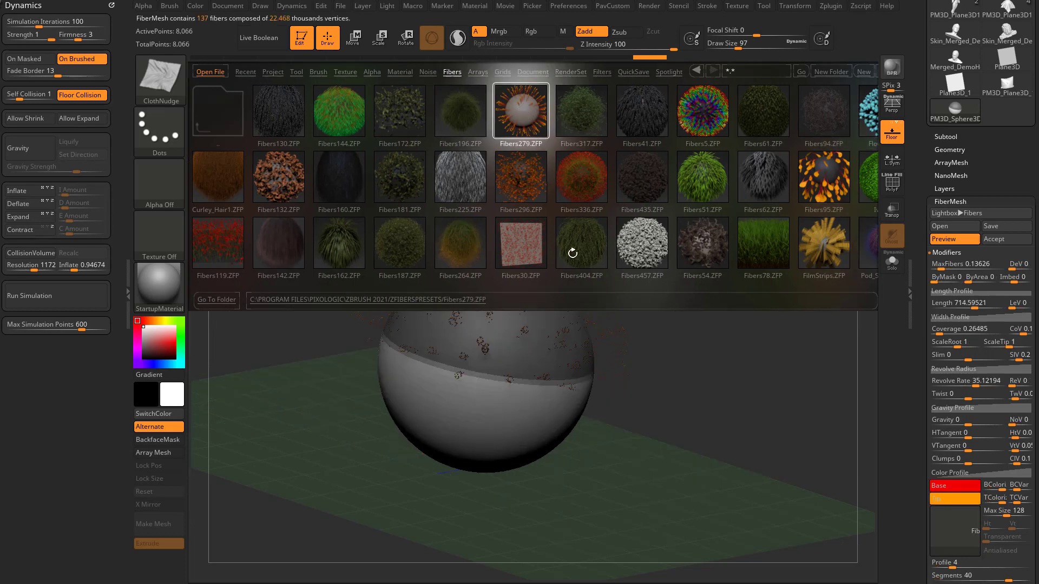
key(comma)
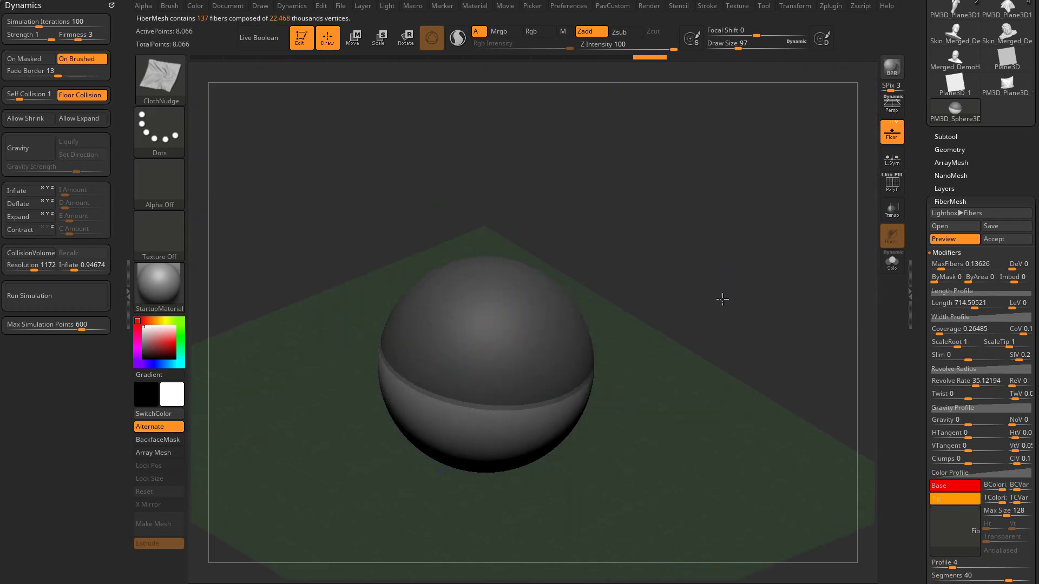
Set the maximum number of fibers to 1.5508 and dismiss the FiberMesh performance note
click(947, 269)
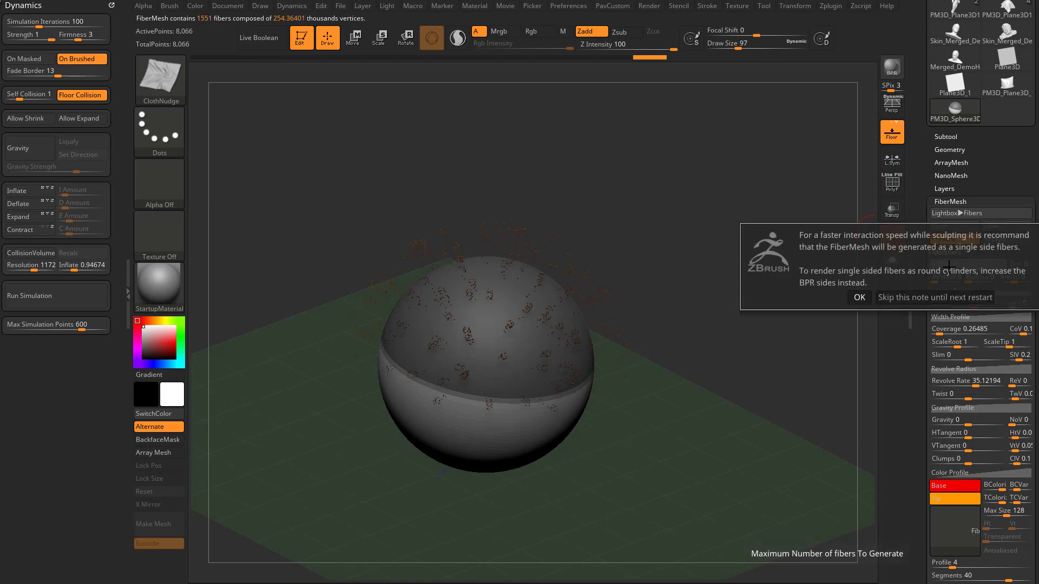
click(861, 298)
ctrl+right_drag(745, 293, 791, 292)
Set the fiber length to 2000 and the coverage to about 195
click(981, 303)
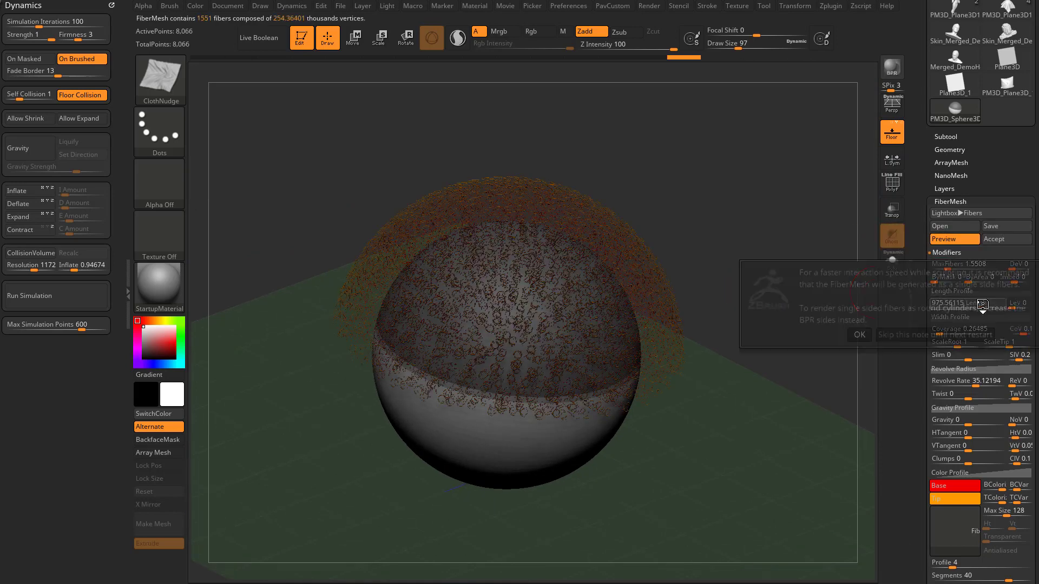
click(890, 335)
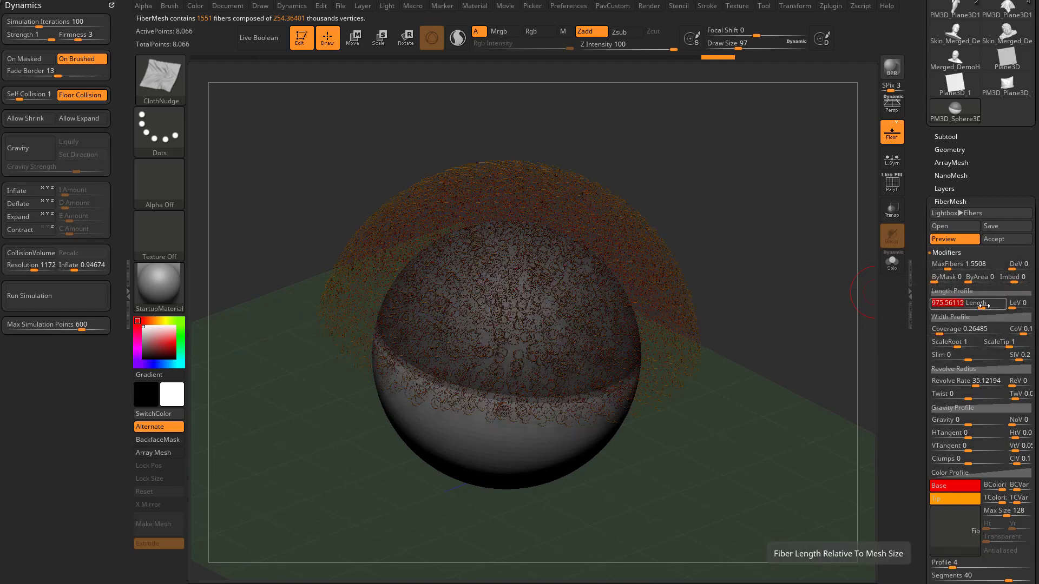
drag(952, 331, 961, 330)
drag(782, 341, 772, 272)
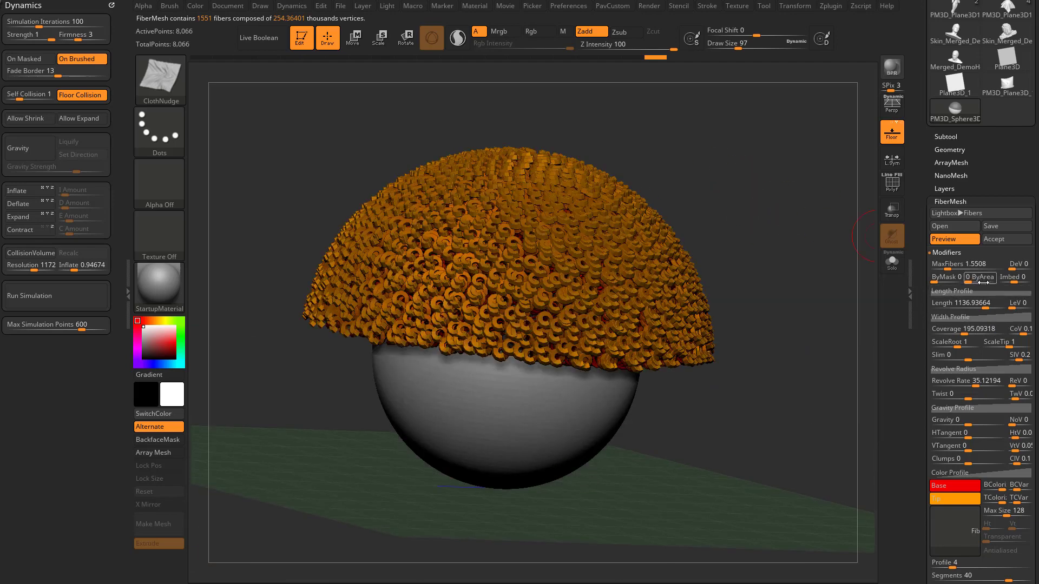
drag(990, 303, 1004, 303)
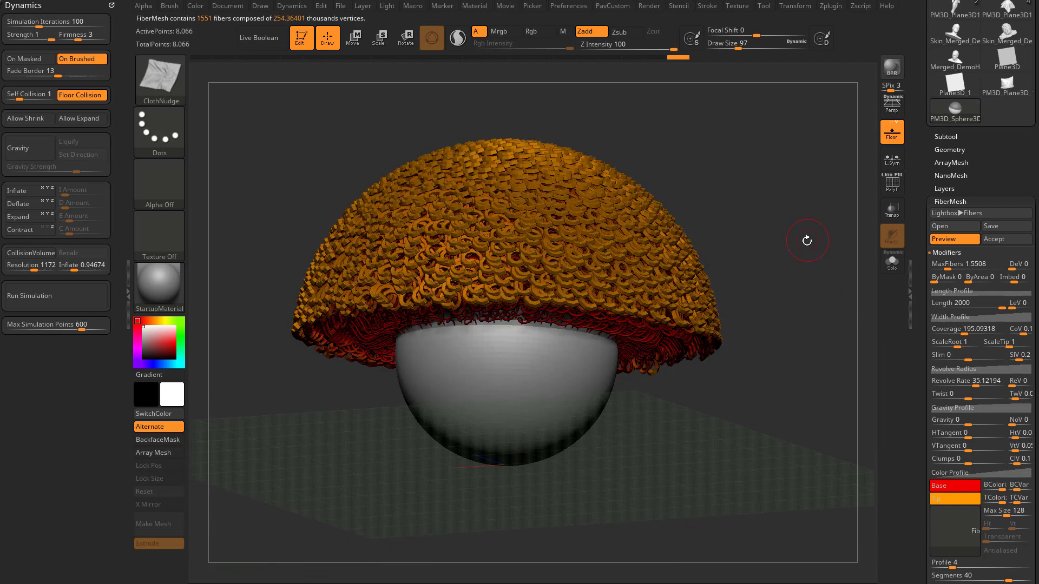
Clear the sphere's mask and box-mask only a small cap at its top
drag(807, 241, 535, 323)
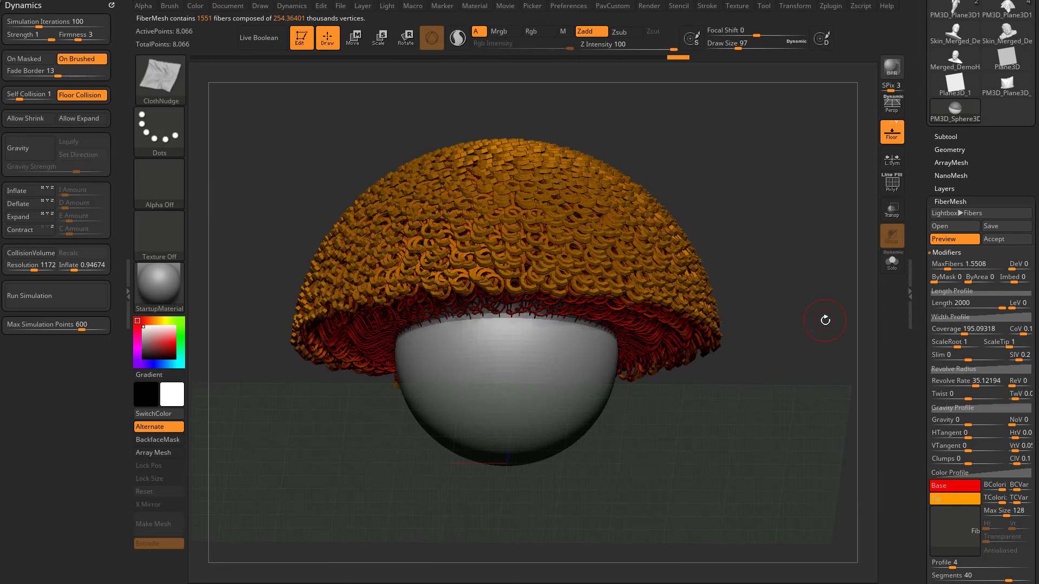
drag(825, 320, 810, 311)
ctrl+drag(790, 169, 814, 276)
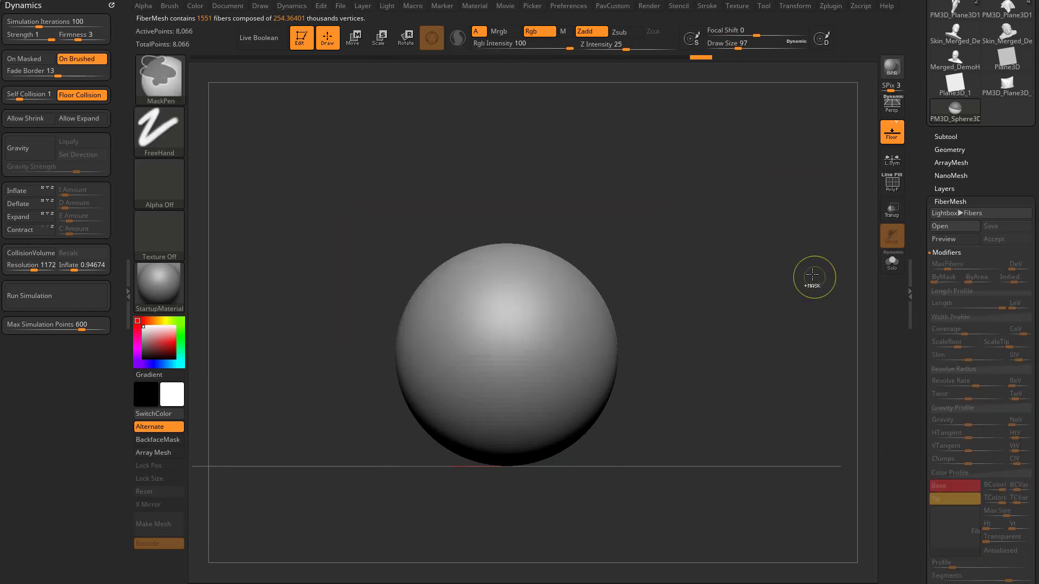
ctrl+drag(792, 172, 323, 265)
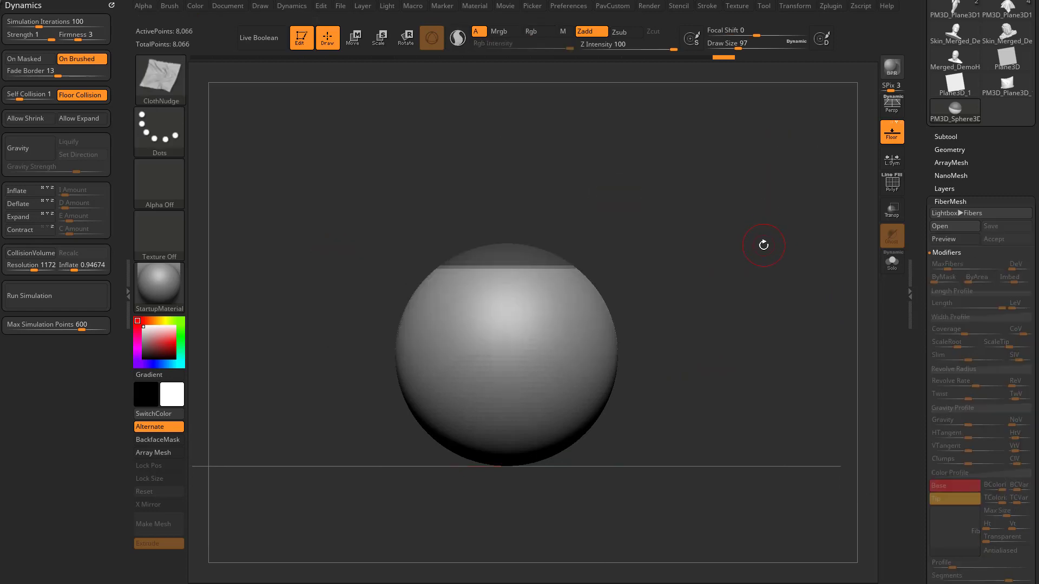
Preview fibers on the masked cap with the maximum number at about 0.153, and accept them as a subtool
drag(765, 238, 874, 253)
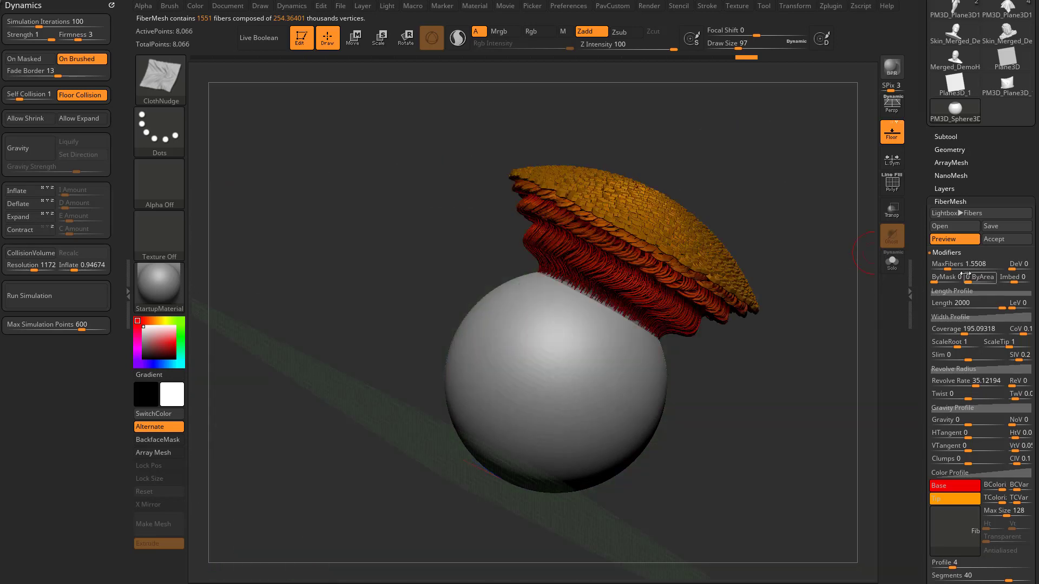
drag(946, 267, 941, 268)
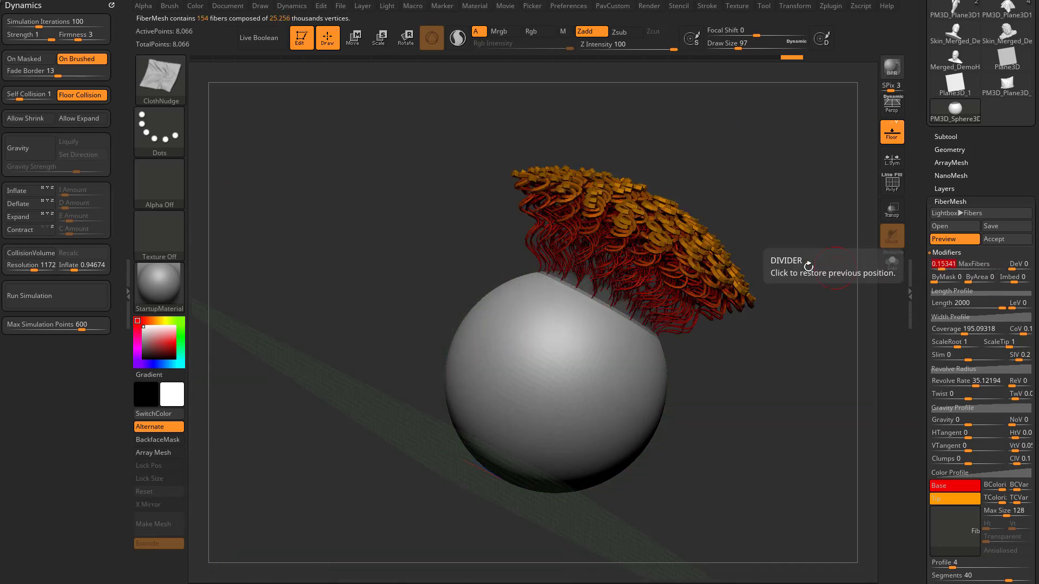
drag(762, 250, 868, 298)
drag(918, 346, 921, 426)
click(1007, 122)
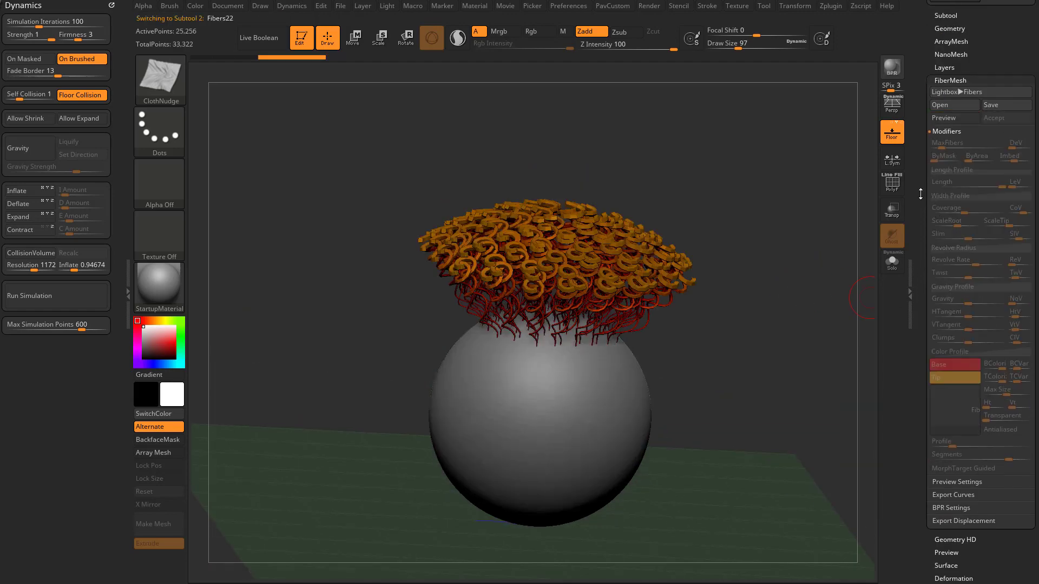
Show the subtool list and activate the dynamics Collision Volume with the fiber subtool selected
click(945, 392)
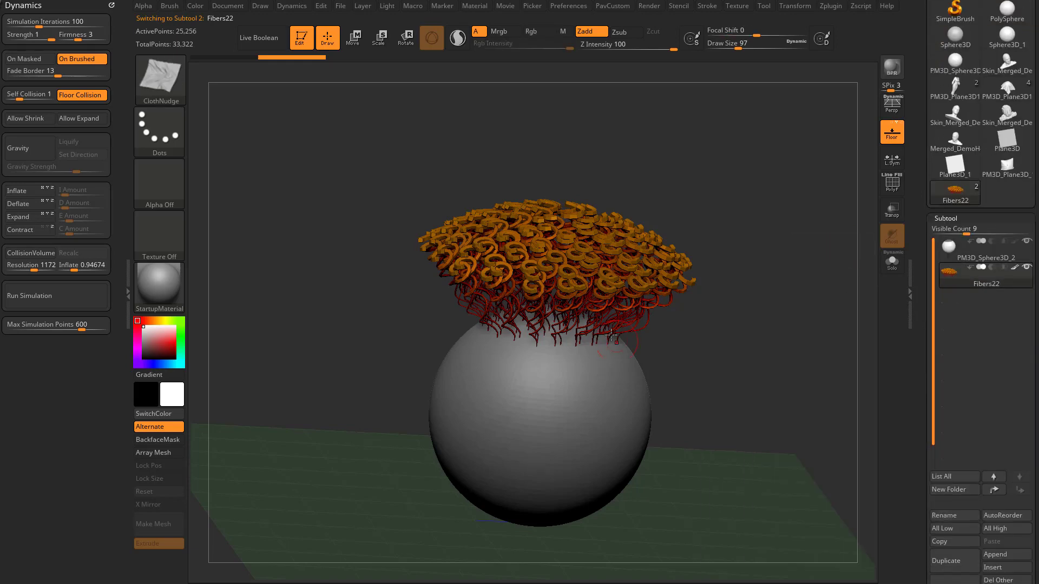
drag(774, 305, 811, 340)
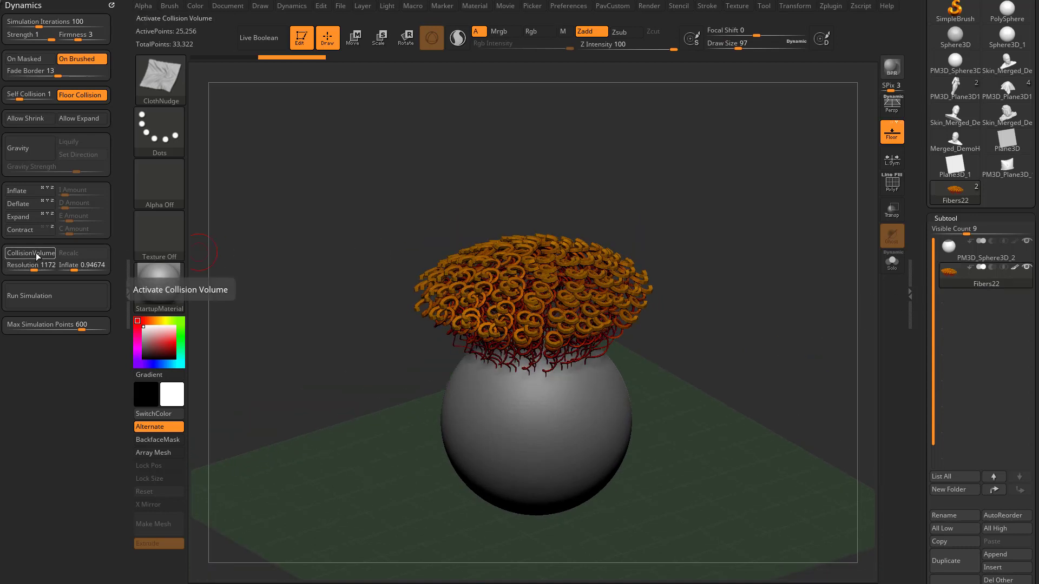
drag(726, 362, 749, 337)
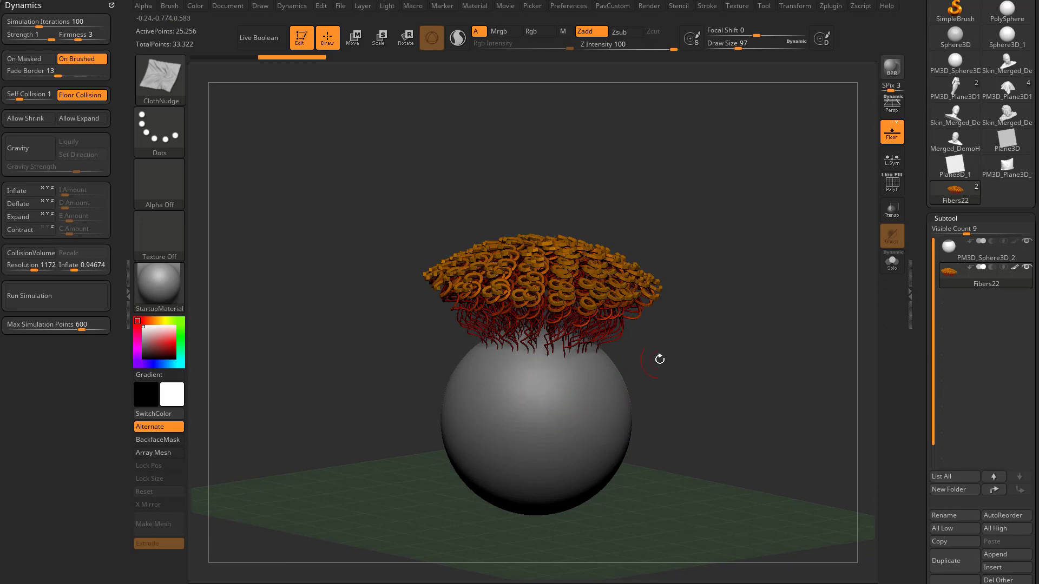
drag(659, 360, 403, 265)
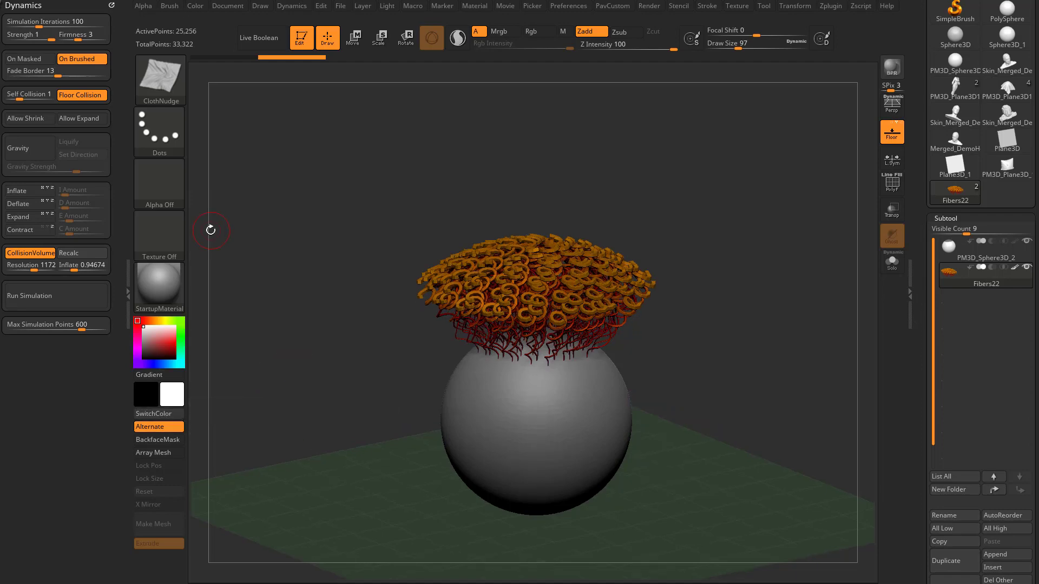
Try the gravity simulation on the fibers and set Max Simulation Points to 250
click(58, 300)
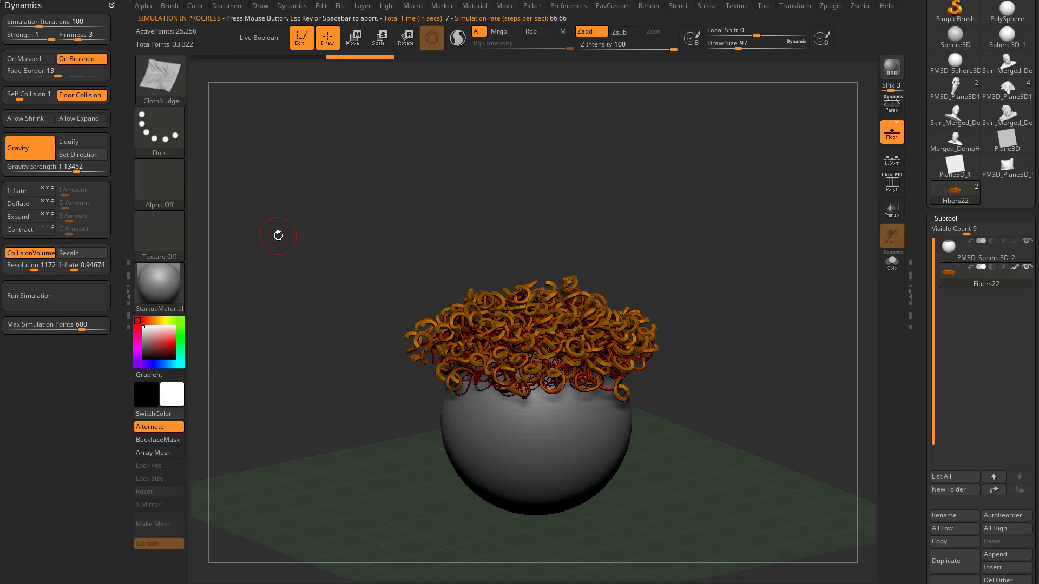
click(73, 325)
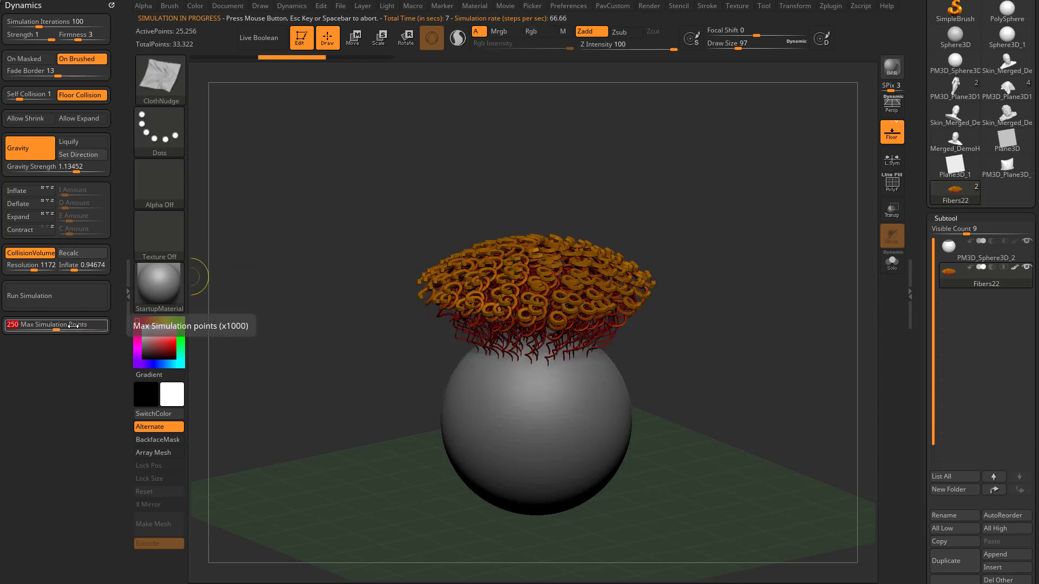
text(250)
key(Return)
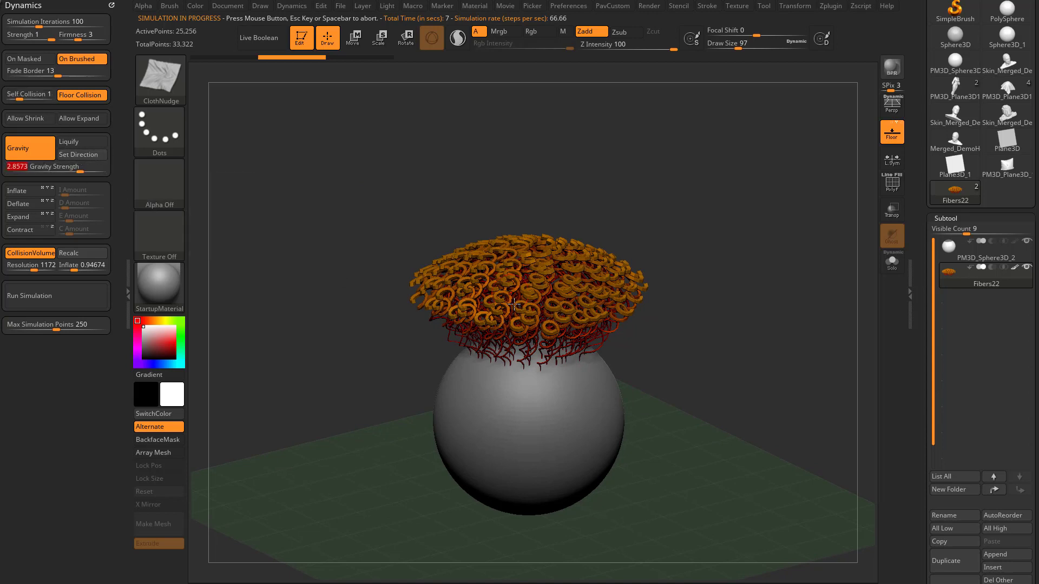
Try the simulation with Gravity Strength at about 5.61 and undo the result
click(80, 294)
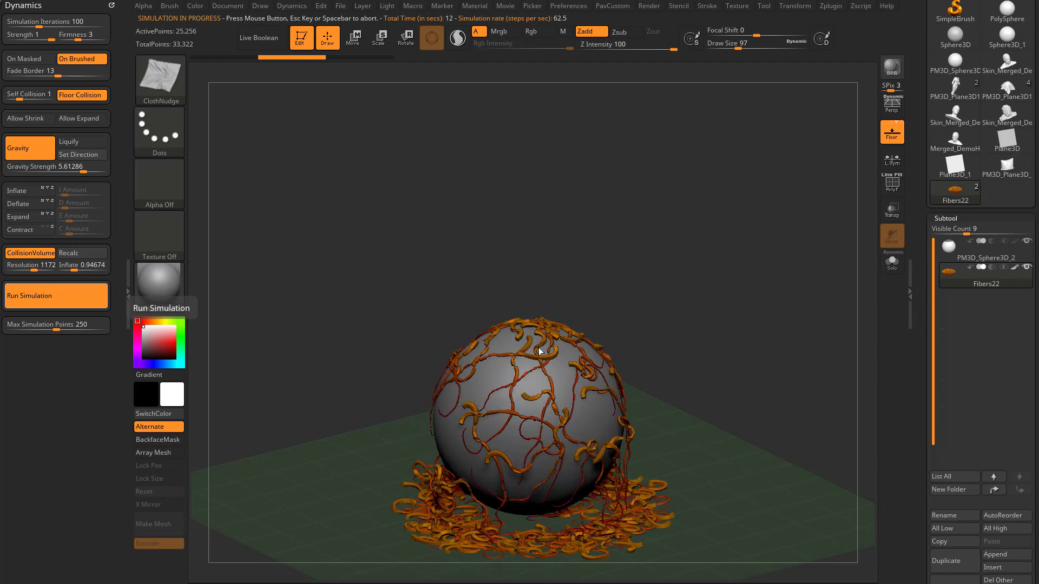
click(715, 352)
key(ctrl+z)
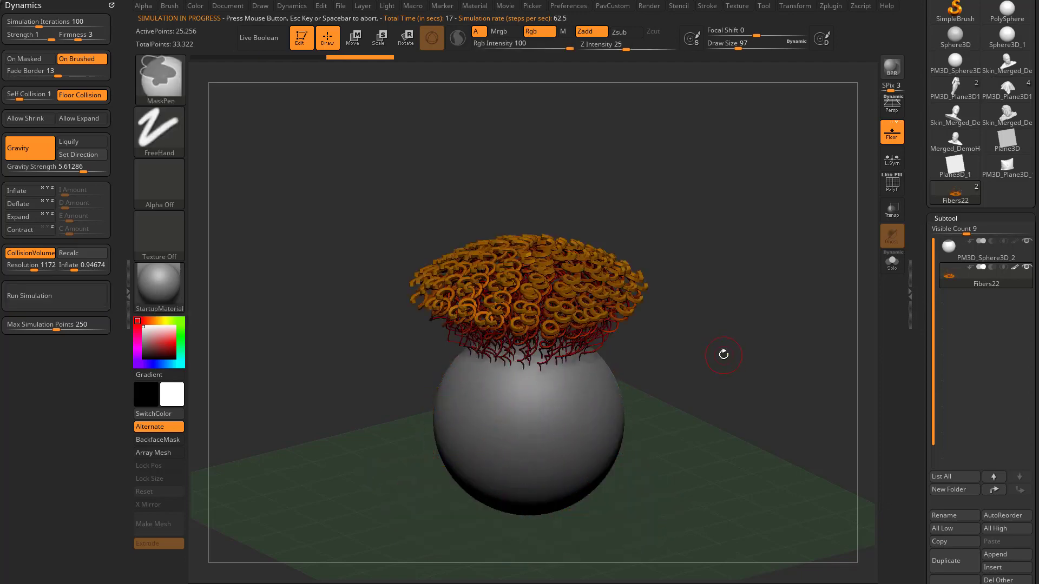
Mask the fibers along their length with FiberMask, using the FiberMask Profile that ramps linearly
drag(916, 331, 917, 211)
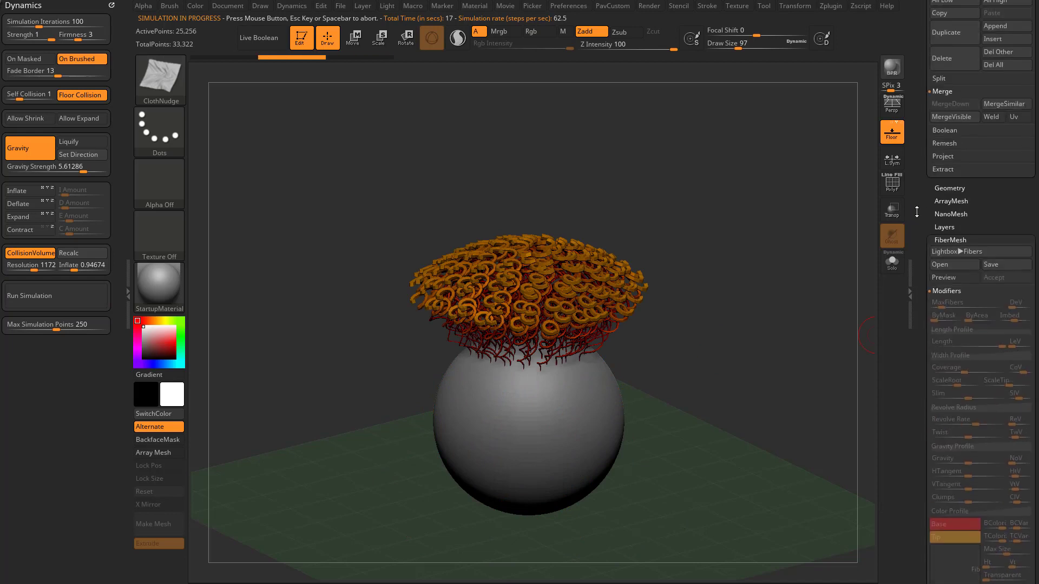
click(949, 239)
click(947, 303)
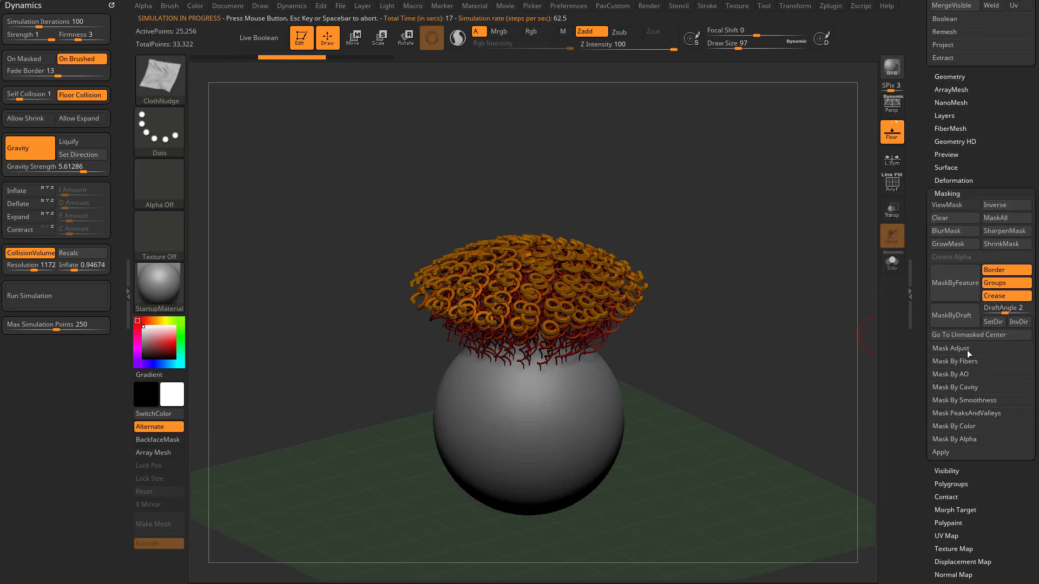
click(958, 361)
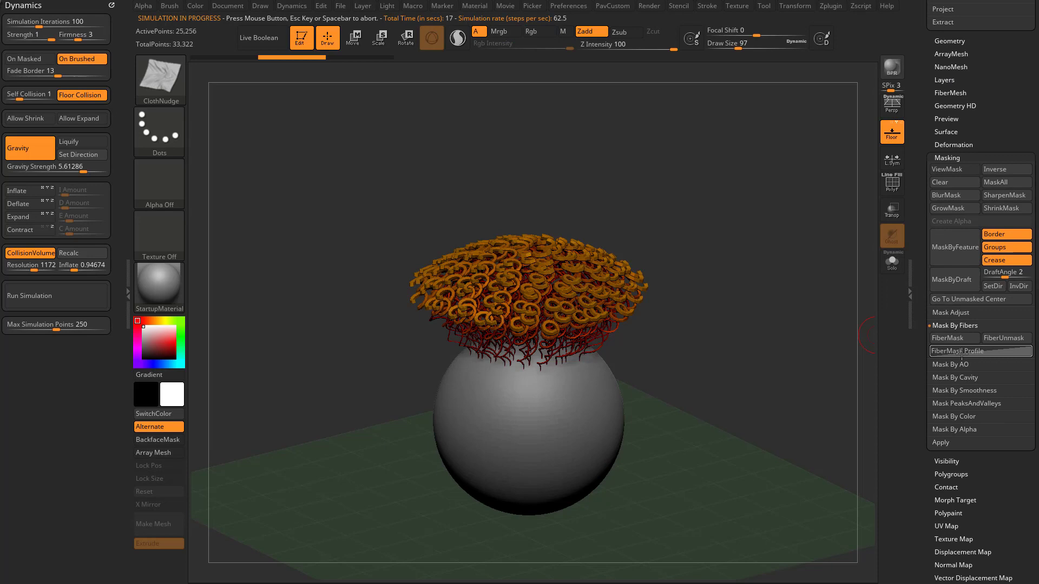
click(962, 352)
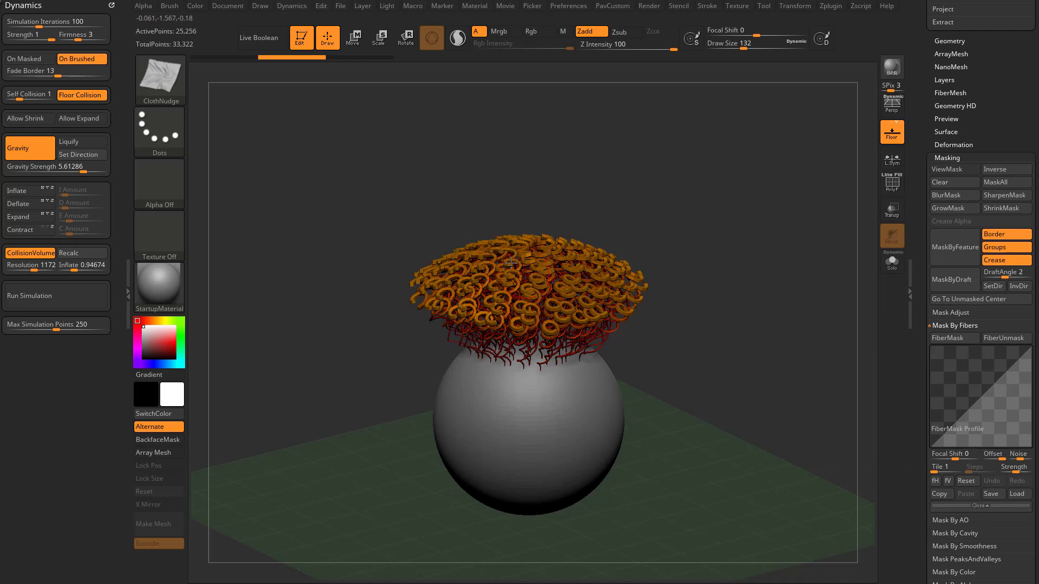
click(948, 341)
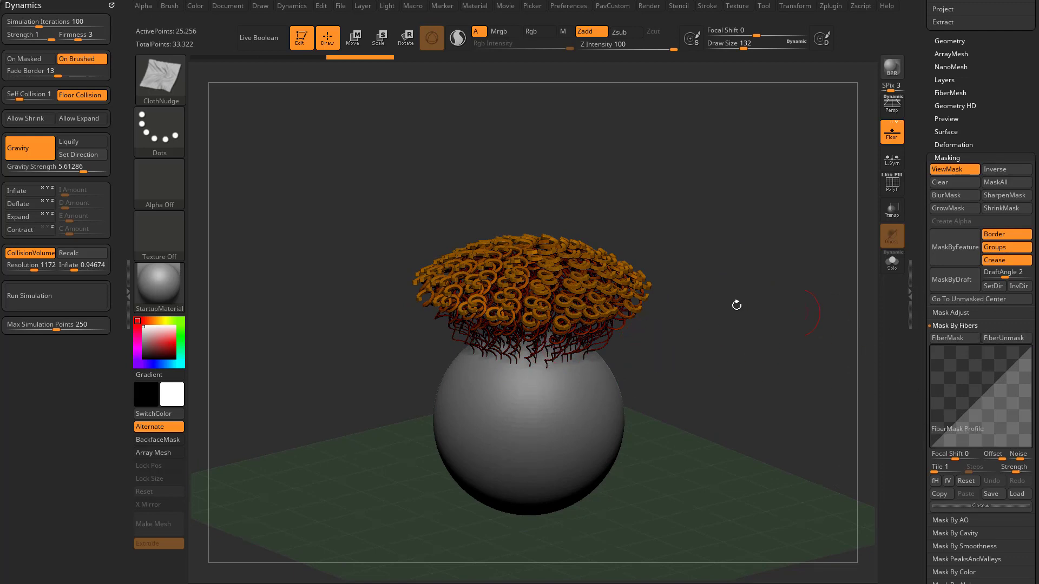
Simulate the masked fibers falling over the sphere and undo the result
click(38, 296)
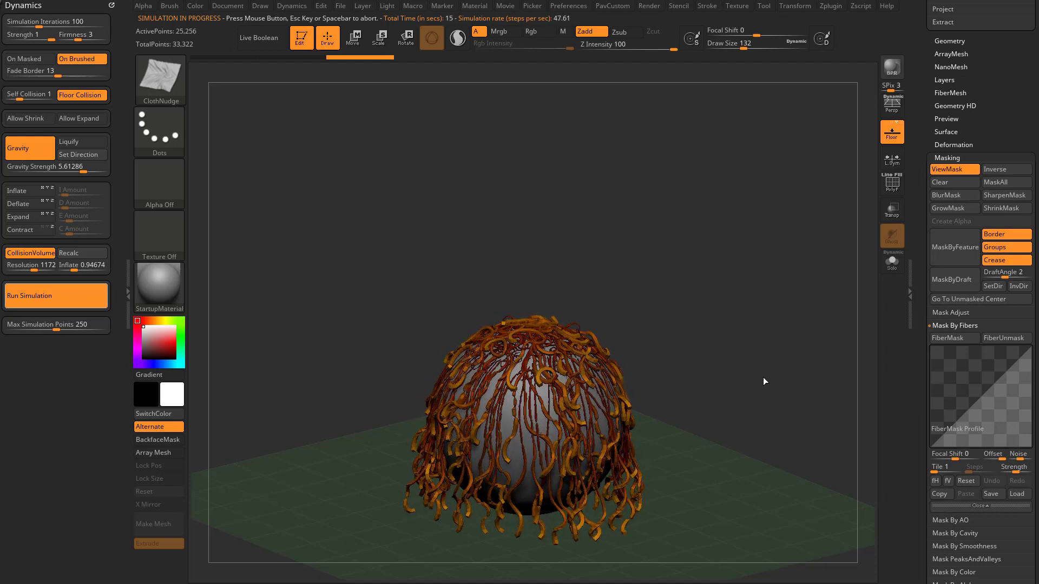
click(732, 340)
key(ctrl+z)
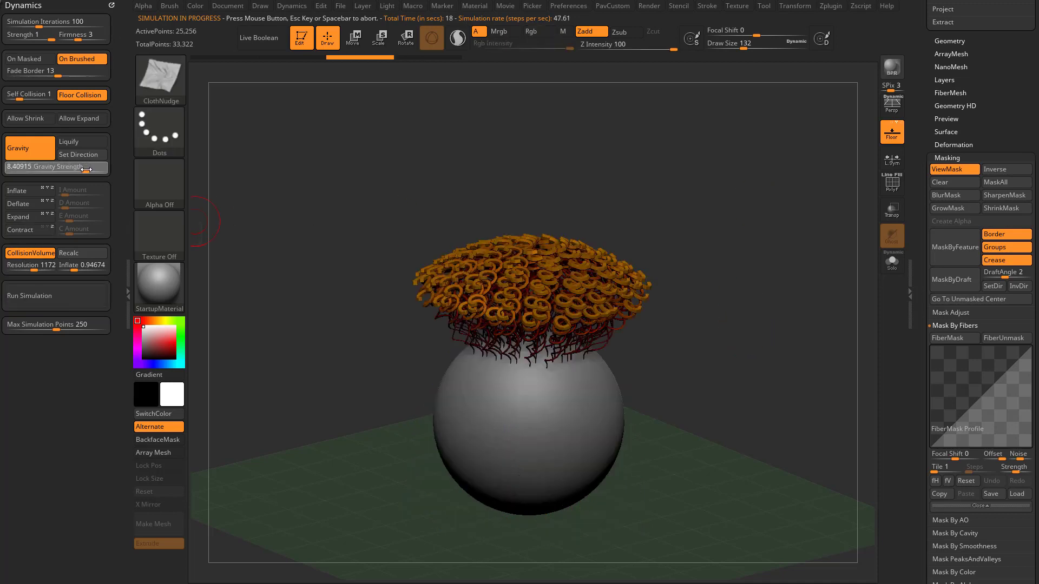
Set Gravity Strength to about 9.26, turn on Inflate for a test simulation, and undo the simulated result
click(65, 288)
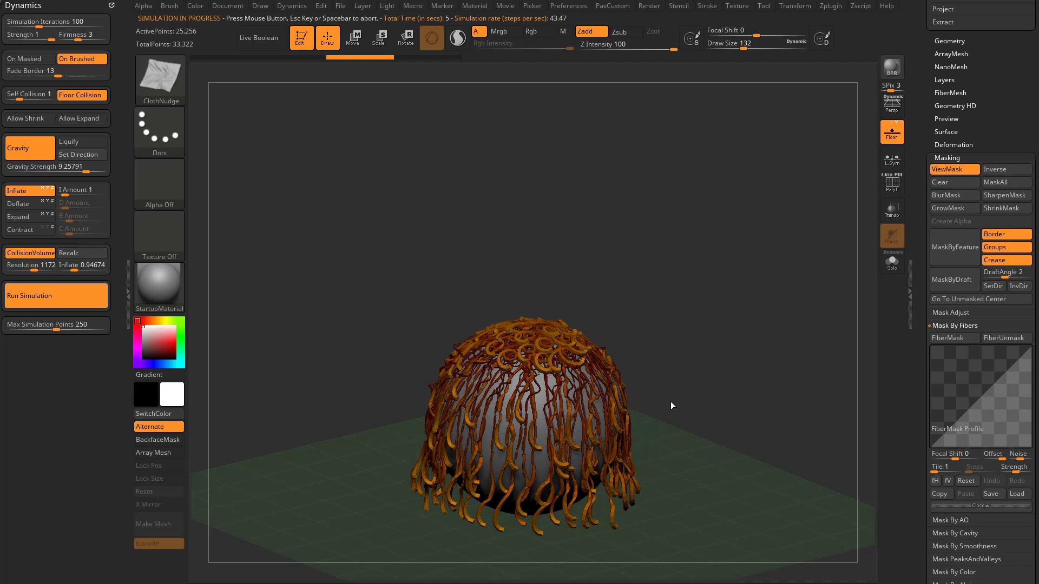
click(138, 192)
key(ctrl+z)
Set the Inflate amount to about 14.8, test the simulation, and undo the simulated result
click(70, 192)
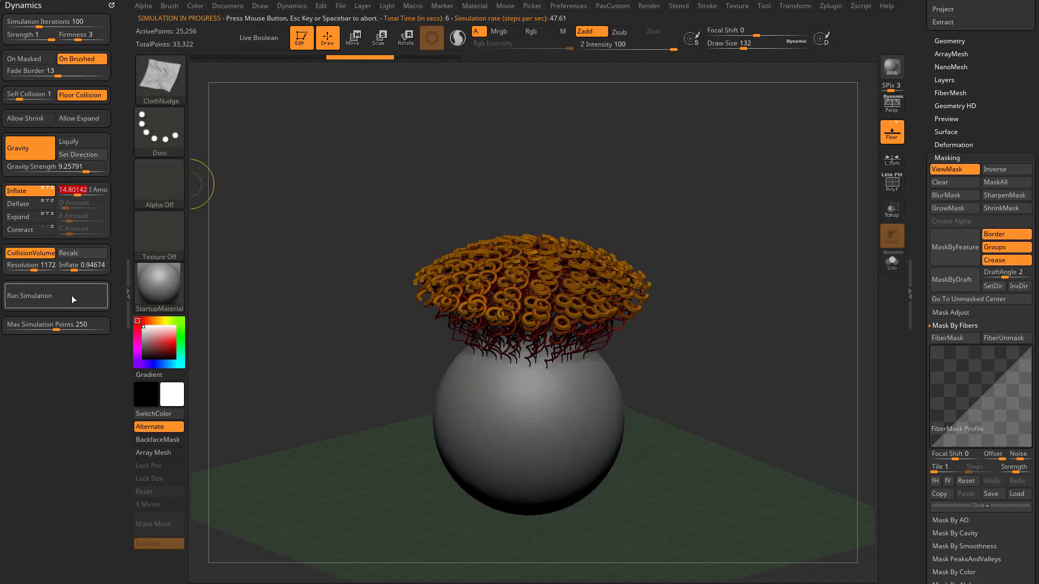
click(72, 296)
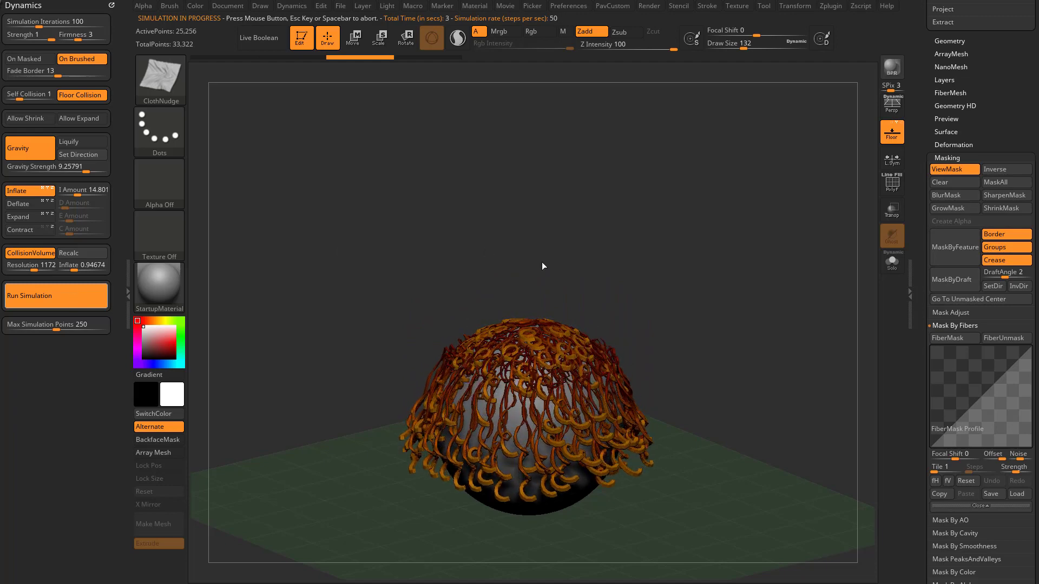
click(707, 293)
key(ctrl+z)
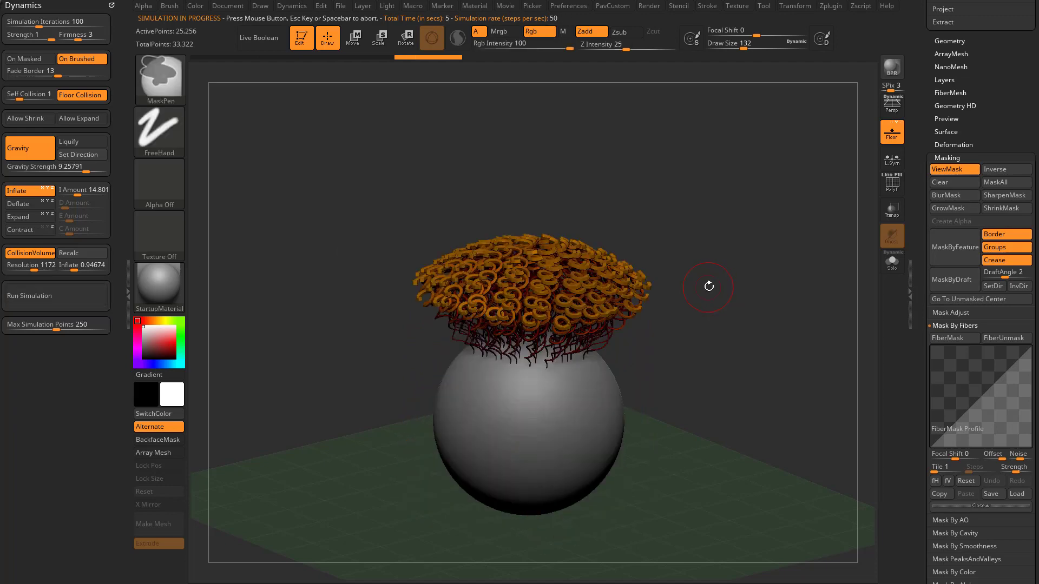
Turn on Expand, switch the material to SketchShaded2, and simulate the fibers until they spread around the sphere
click(18, 216)
click(70, 289)
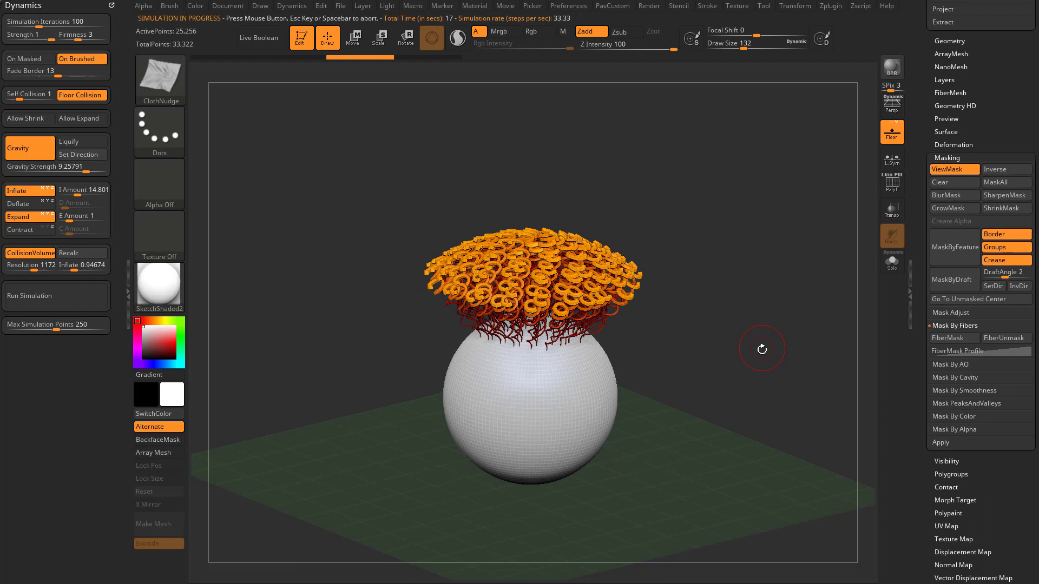
click(80, 295)
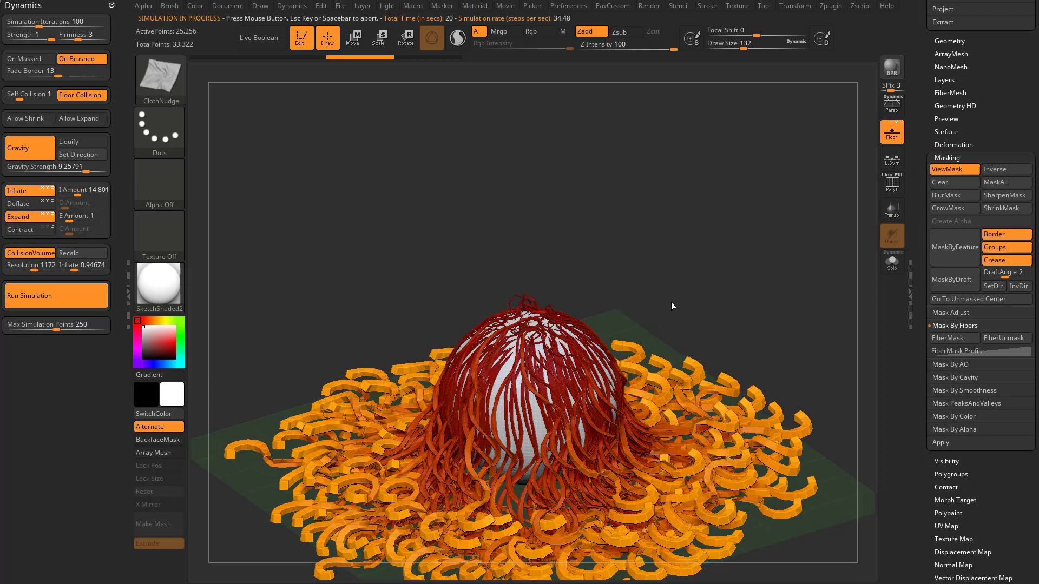
drag(777, 318, 791, 278)
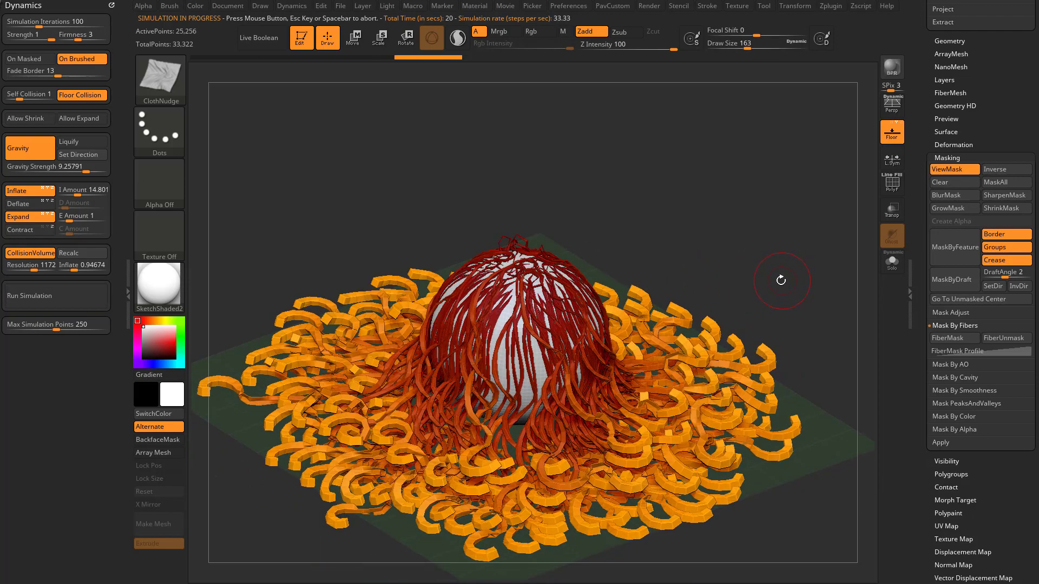
Try reshaping the draped fibers with the ClothTwister brush and undo the strokes
key(b)
key(c)
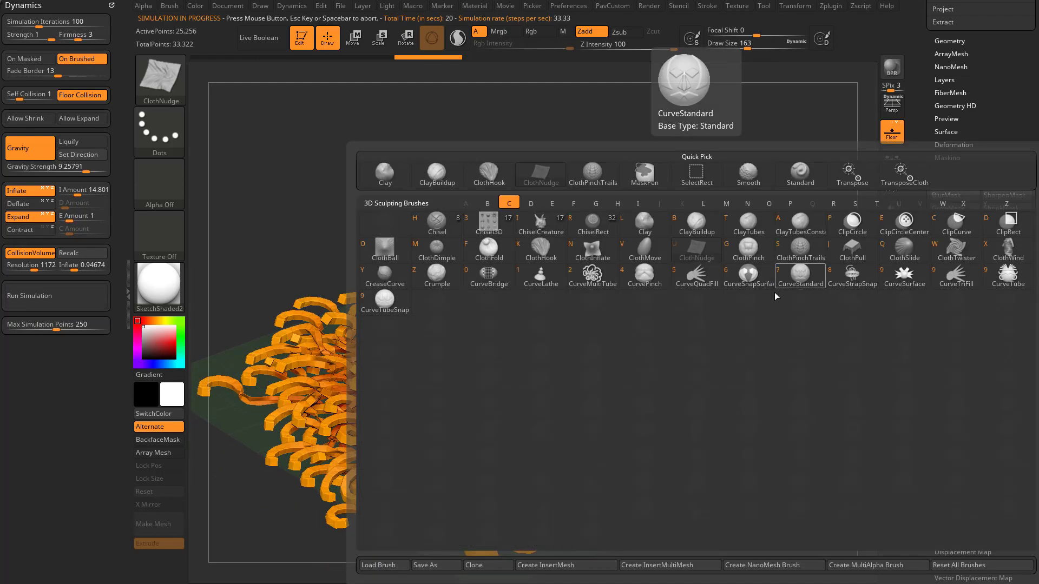
click(947, 254)
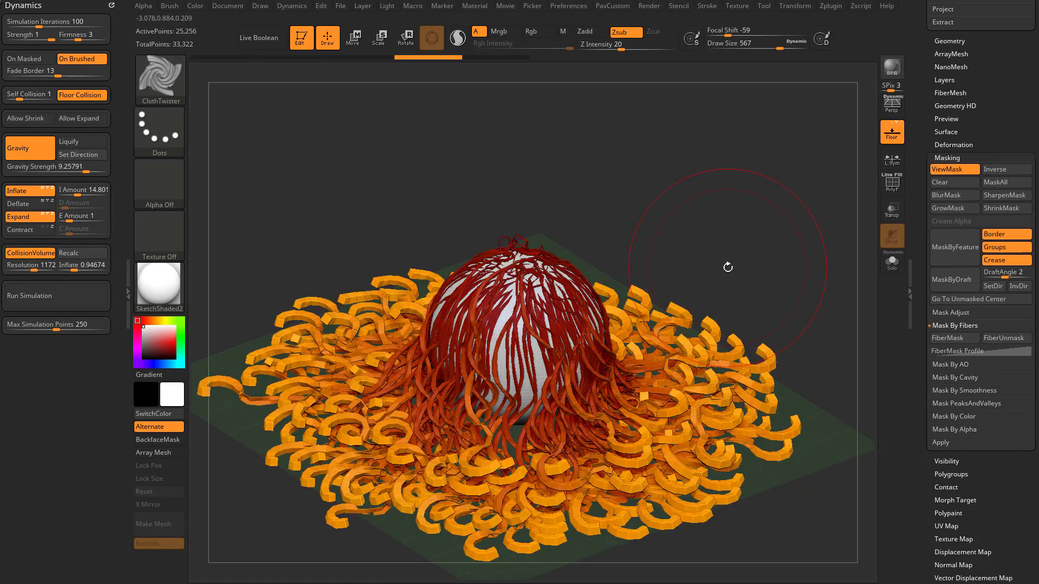
key(b)
key(c)
click(594, 251)
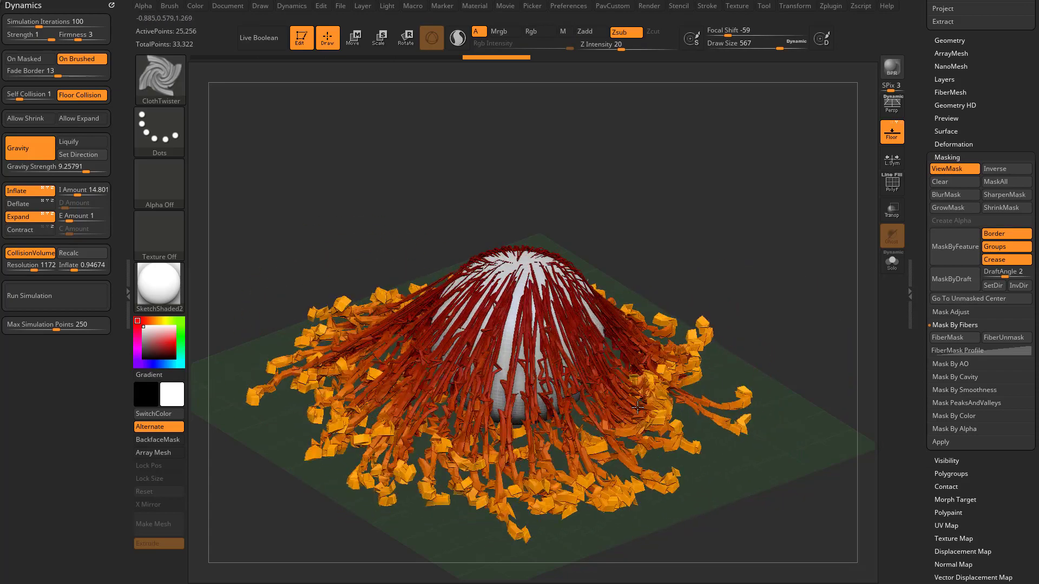
key(ctrl+z)
key(ctrl+z)
drag(916, 382, 918, 294)
shift+click(944, 312)
click(947, 337)
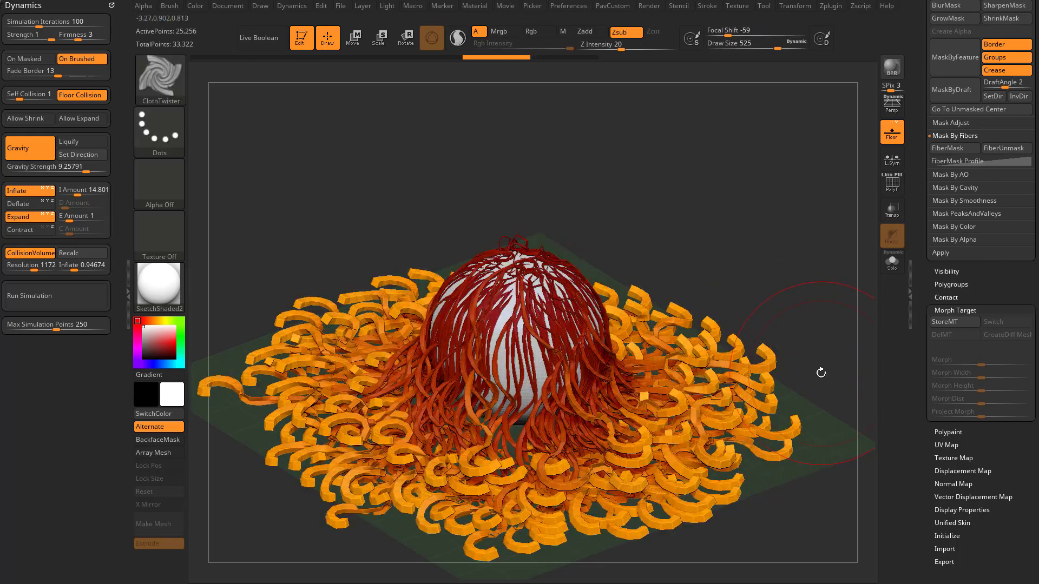
scroll(923, 310, up, 5)
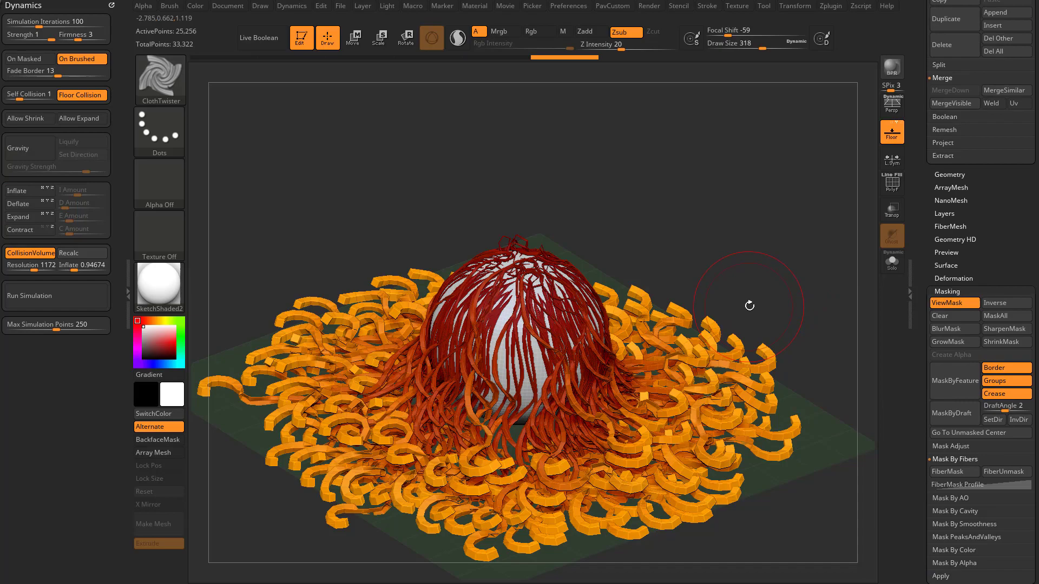
Turn off Gravity, Inflate and Expand, and blow the fibers outward around the sphere with the ClothWind brush
key(b)
key(x)
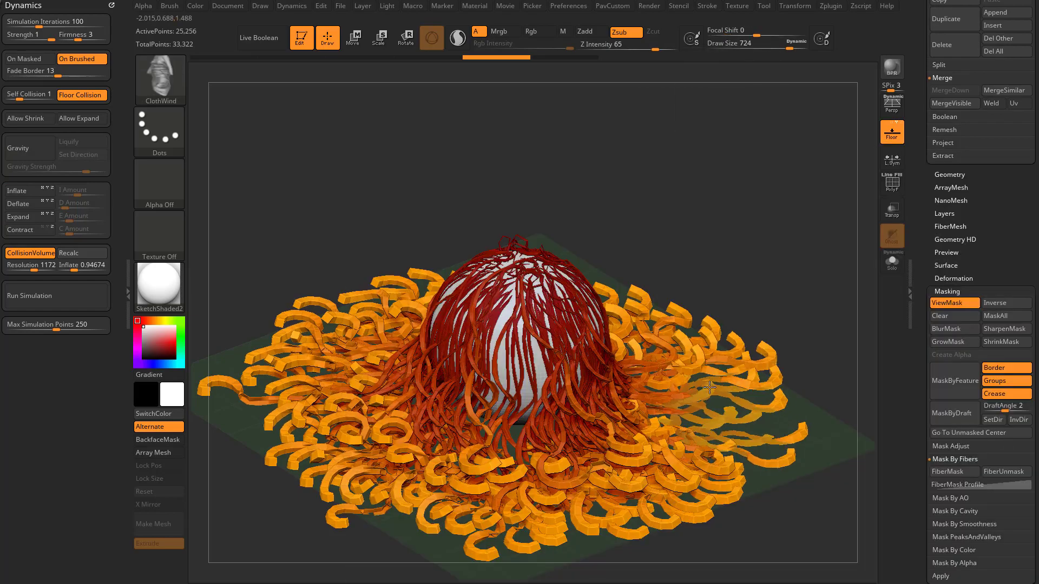
mouse_move(459, 451)
mouse_down()
mouse_move(368, 263)
mouse_move(325, 378)
mouse_move(731, 334)
mouse_up()
drag(536, 338, 650, 389)
key(ctrl+z)
mouse_move(636, 427)
mouse_down()
mouse_move(411, 455)
mouse_move(347, 292)
mouse_move(708, 358)
mouse_up()
mouse_move(518, 314)
mouse_down()
mouse_move(346, 325)
mouse_move(742, 245)
mouse_move(742, 236)
mouse_move(615, 366)
mouse_up()
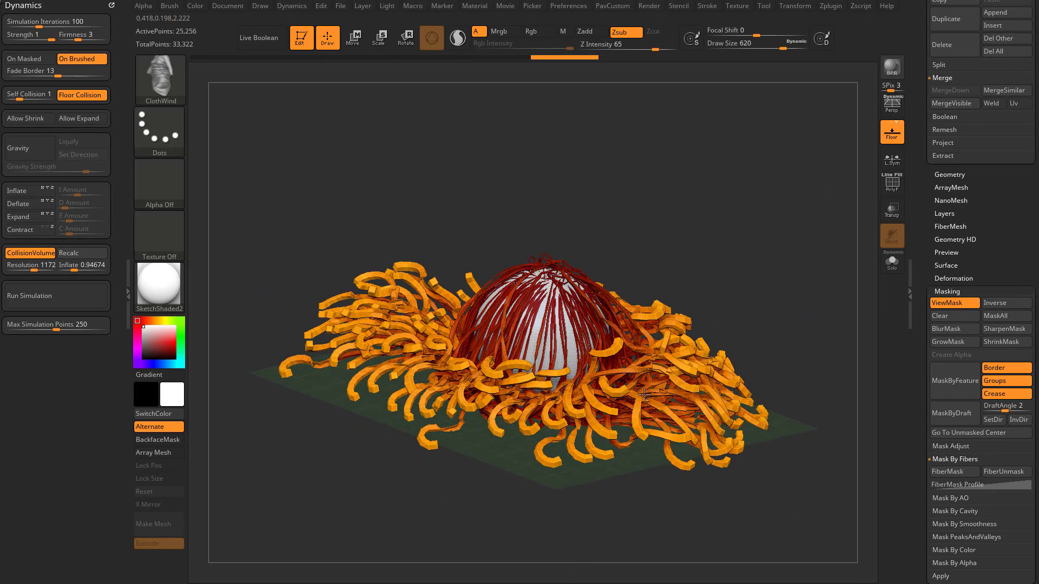
drag(691, 248, 744, 334)
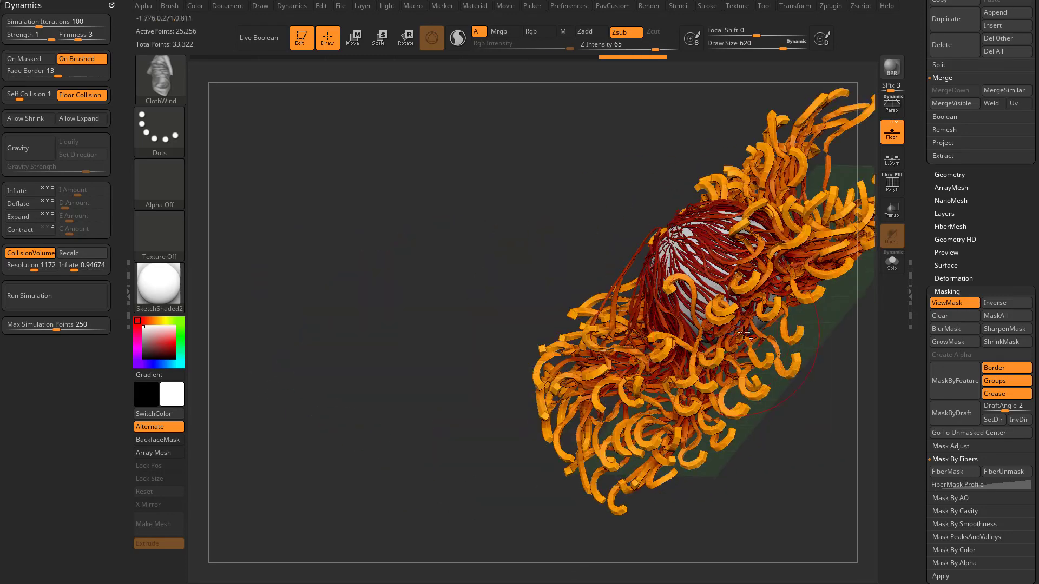
drag(538, 236, 645, 380)
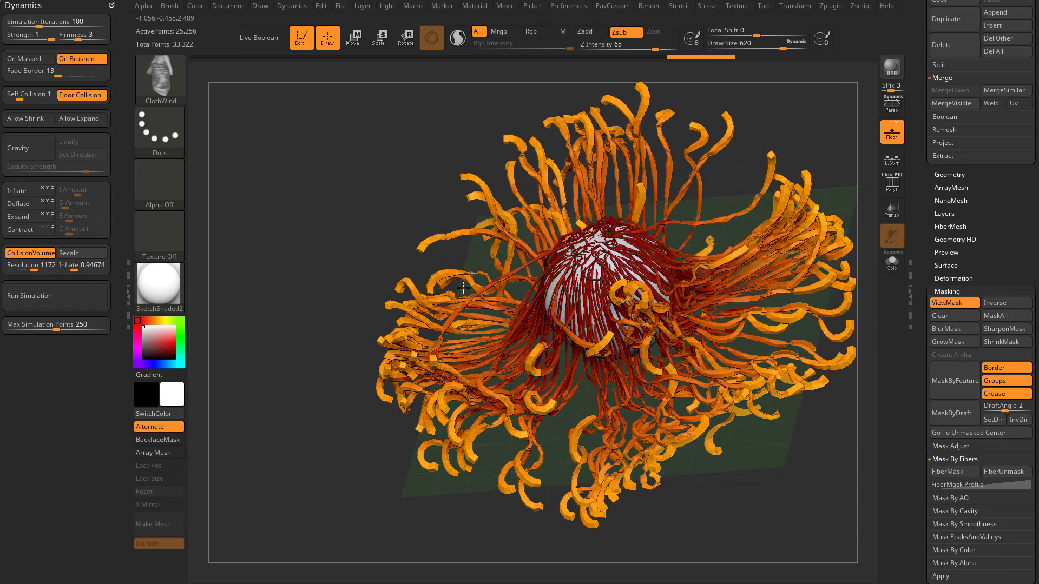
drag(858, 402, 796, 398)
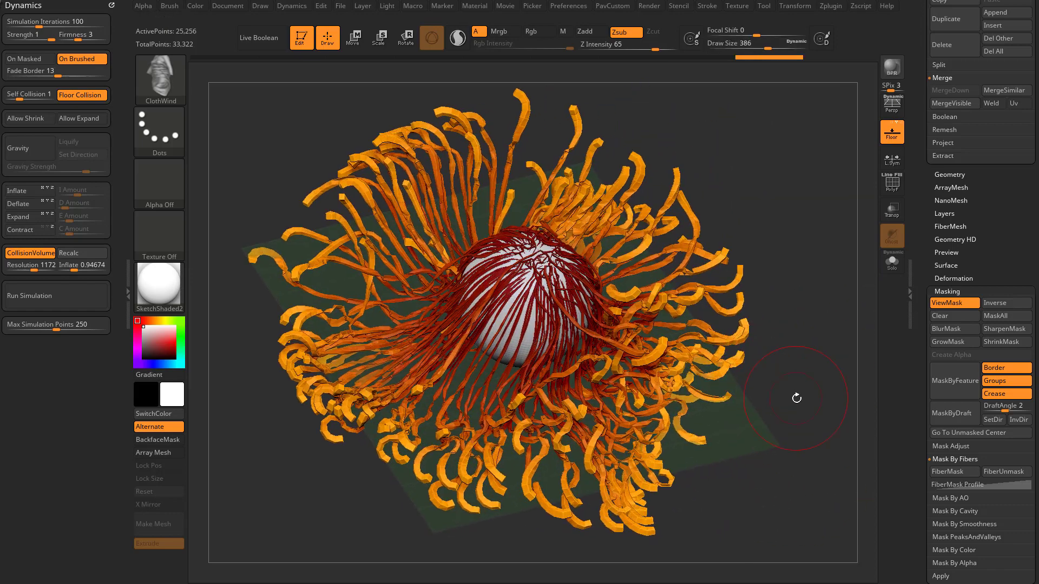
Turn Inflate and Expand back on and pull the outer fibers with the ClothHook brush at a draw size of about 542
key(b)
key(c)
key(h)
key(s)
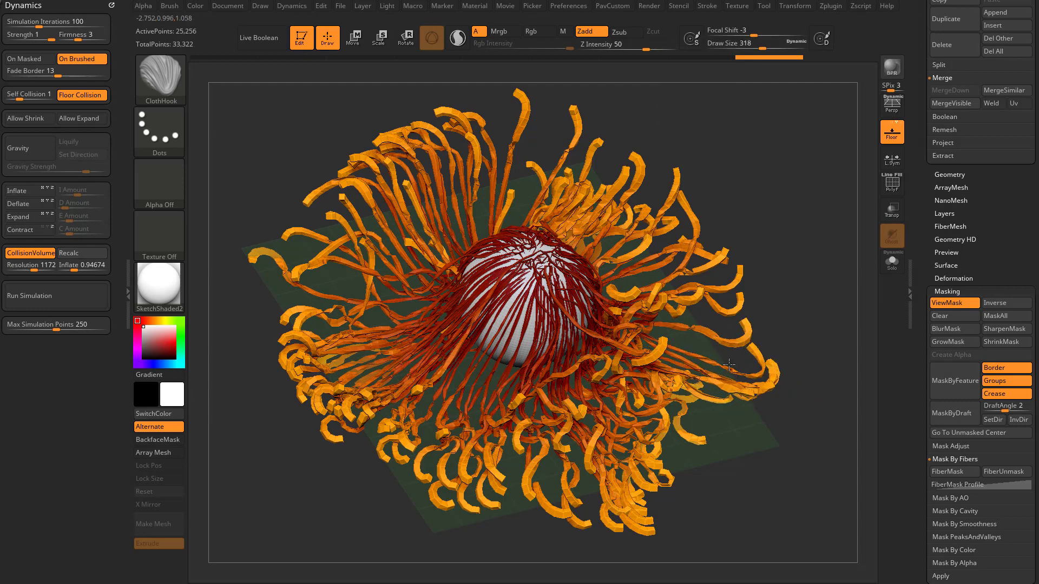
key(ctrl+z)
key(s)
drag(700, 361, 715, 359)
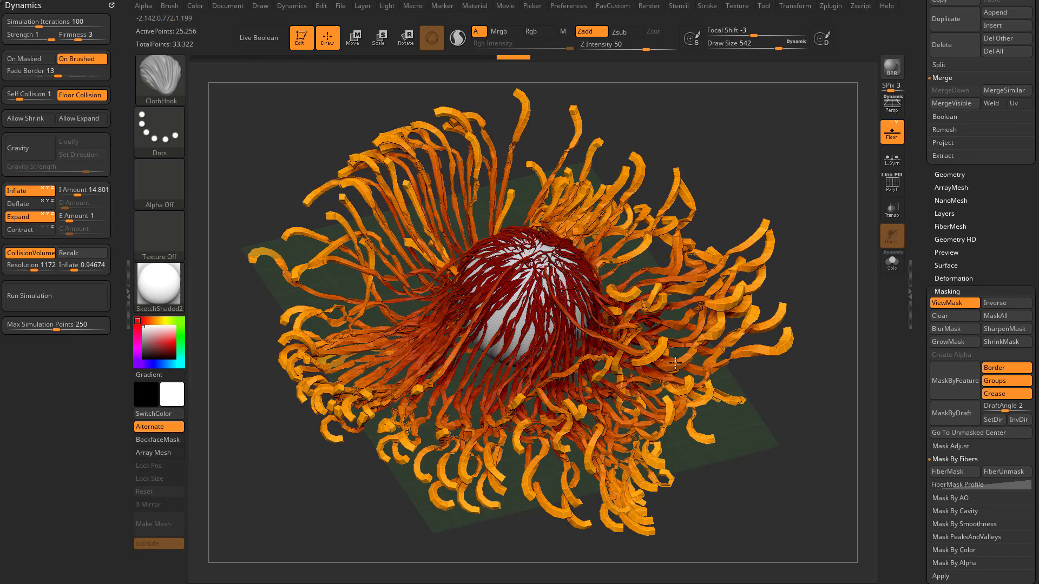
drag(772, 383, 825, 370)
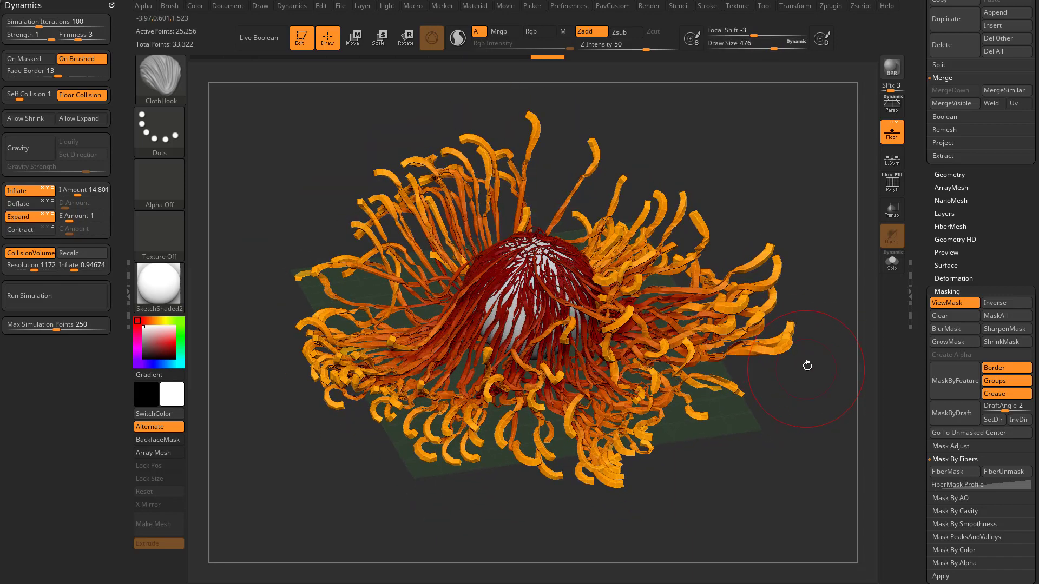
Bring up the TransposeCloth move gizmo on the fibers and look through the sculpting brushes
key(w)
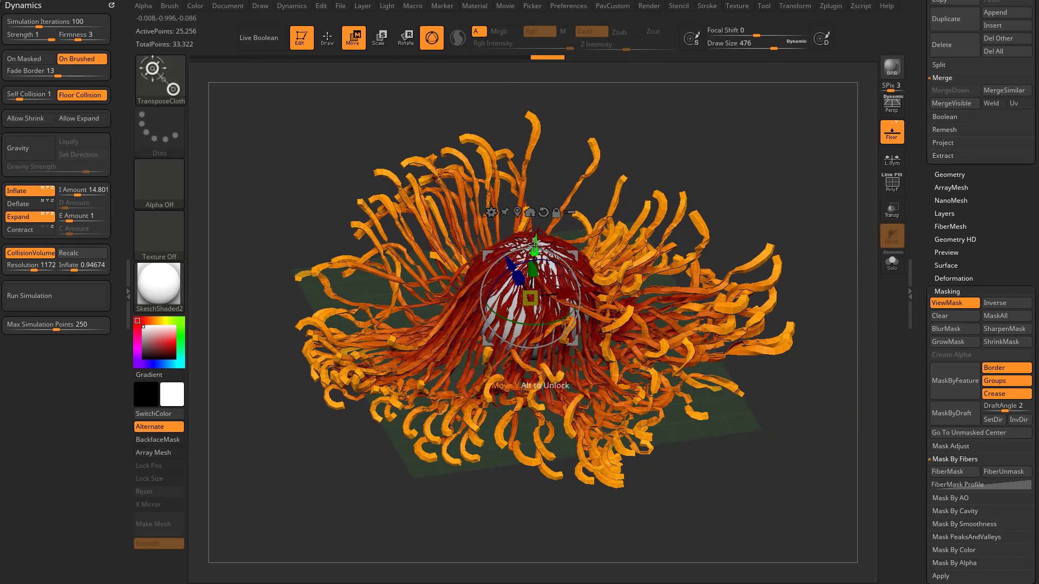
key(b)
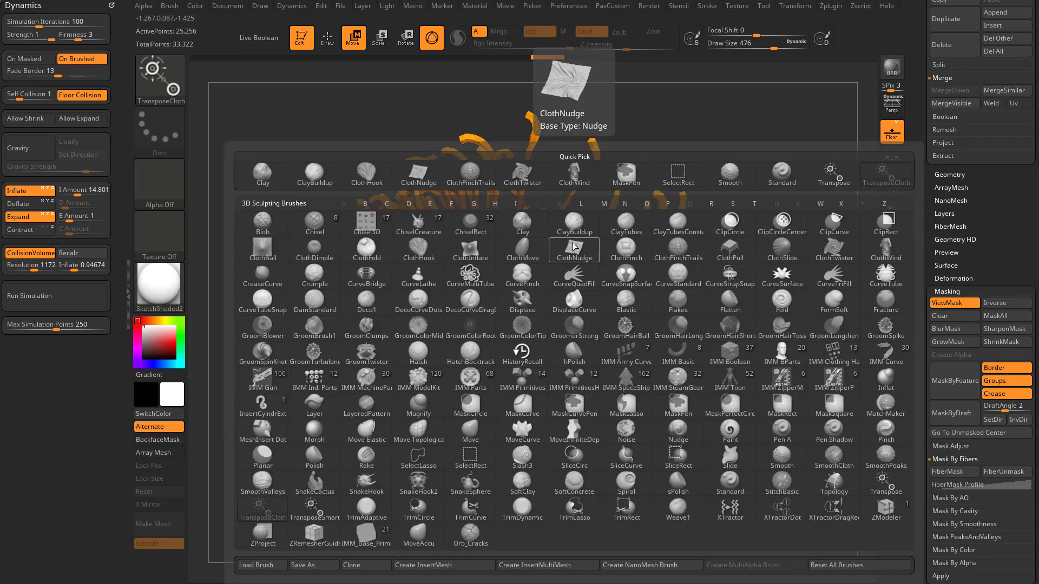
click(574, 247)
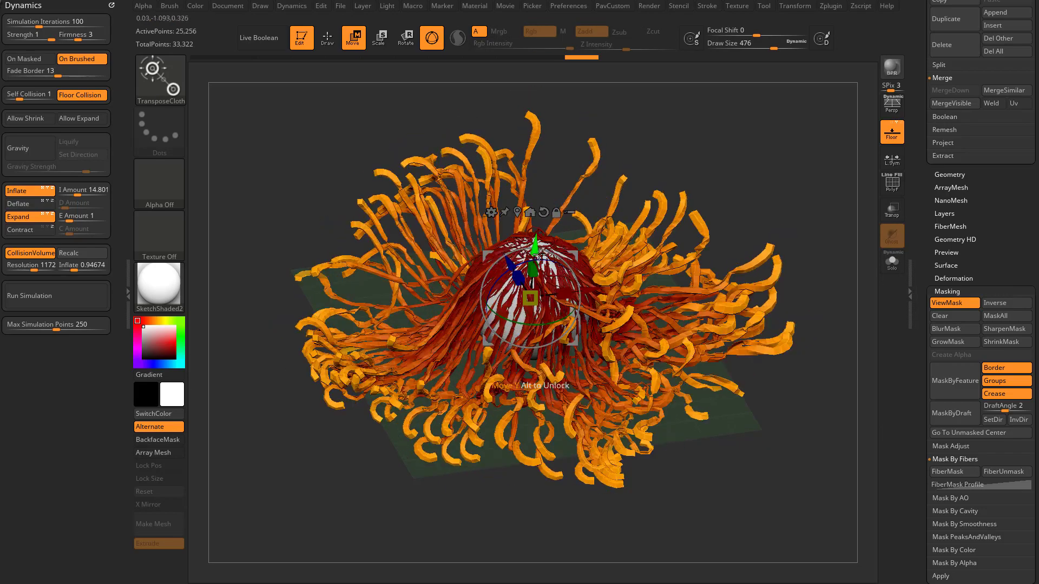
Try pulling the draped fibers downward with the TransposeCloth gizmo and undo the move
drag(542, 254, 506, 450)
key(ctrl+z)
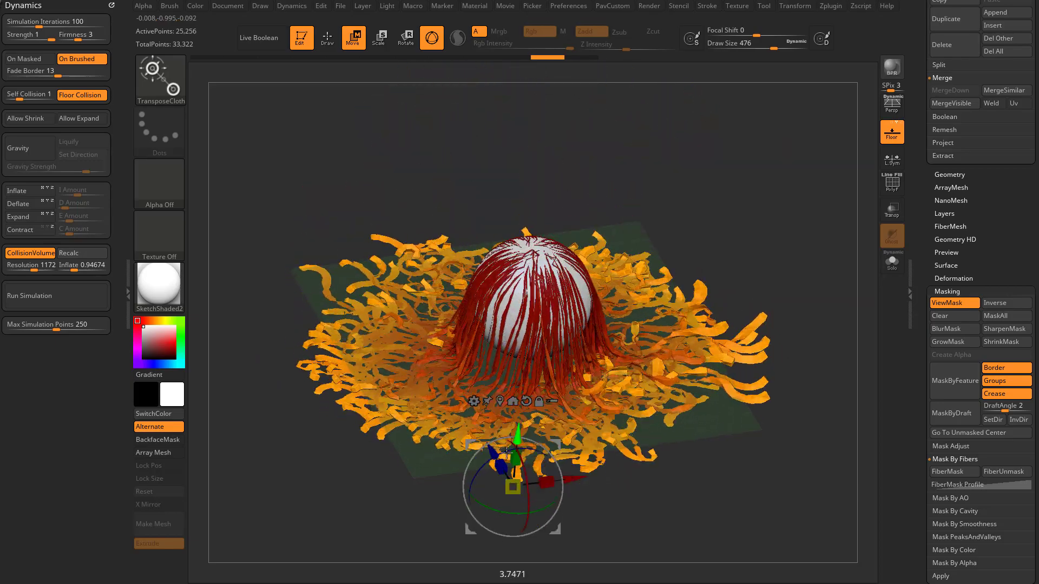
key(ctrl+z)
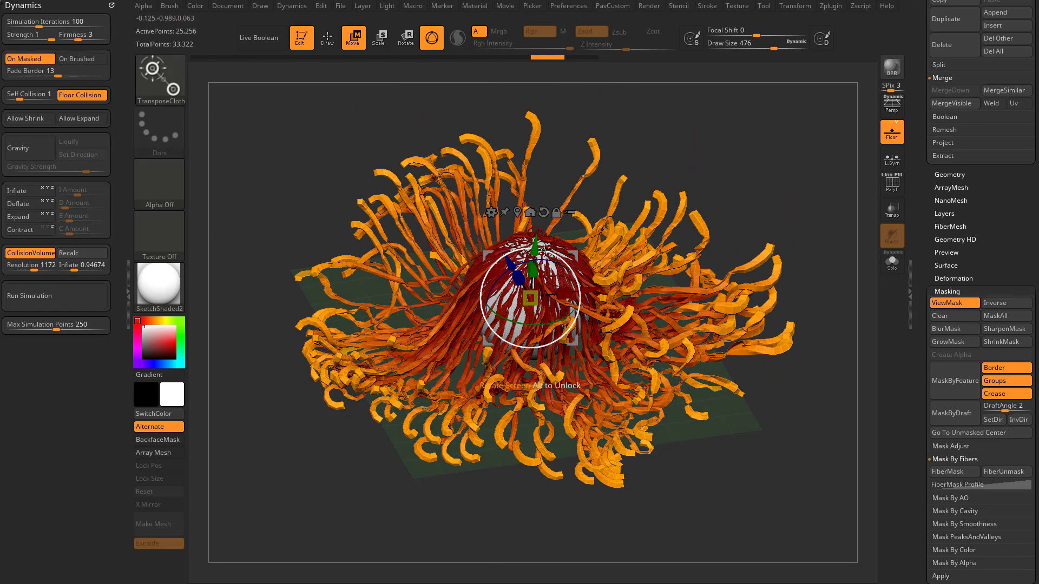
Switch the simulation to On Masked with Inflate and Expand off, and shift the fibers slightly upward with the TransposeCloth gizmo
mouse_move(535, 245)
mouse_down()
mouse_move(550, 246)
mouse_move(553, 117)
mouse_move(529, 361)
mouse_move(534, 241)
mouse_up()
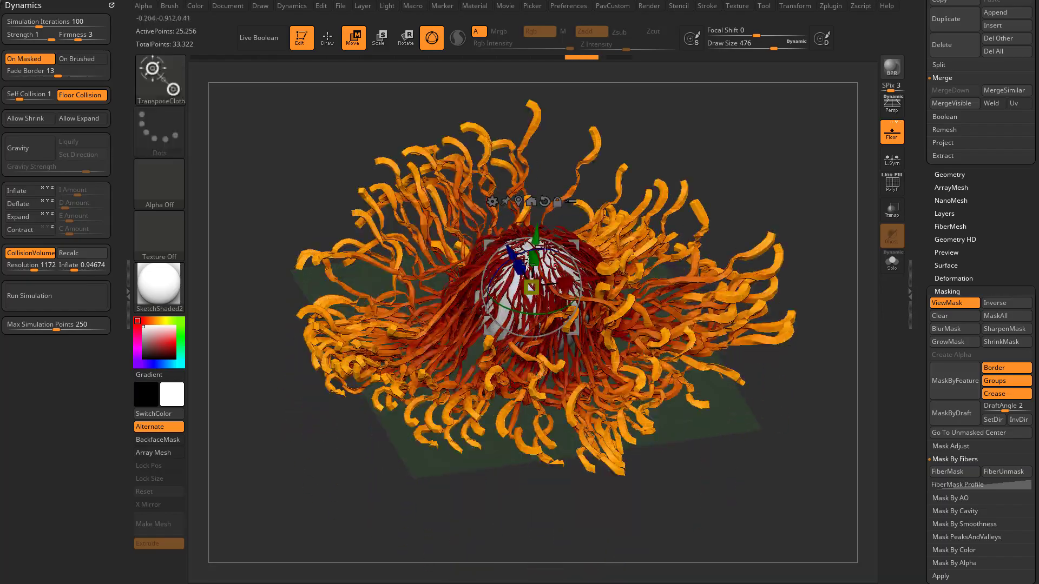
key(ctrl+shift+z)
key(ctrl+shift+z)
Turn Inflate and Expand back on, try moving the fibers vertically with the gizmo, and undo the move
drag(802, 248, 760, 278)
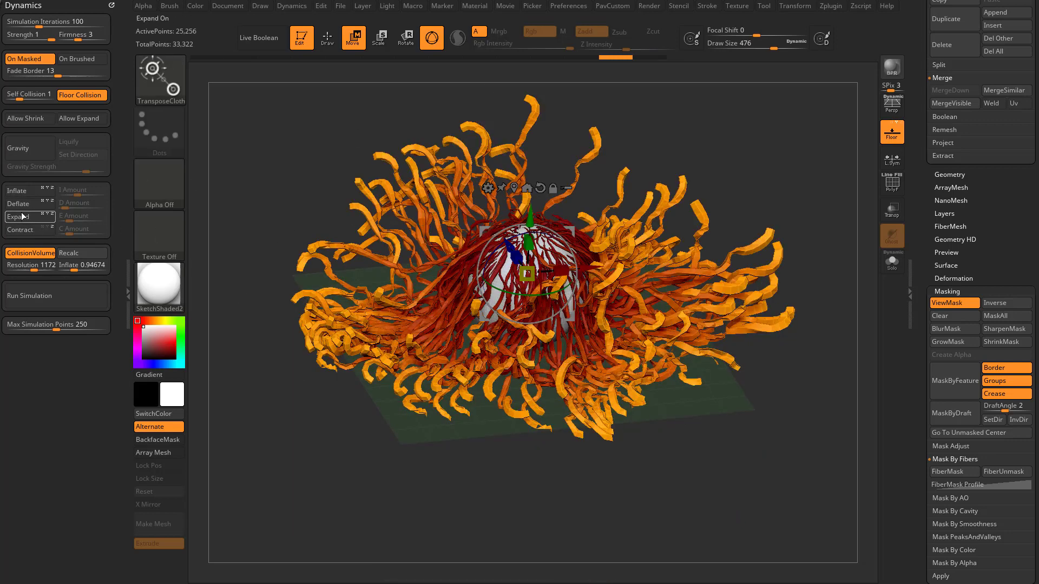
drag(537, 219, 538, 227)
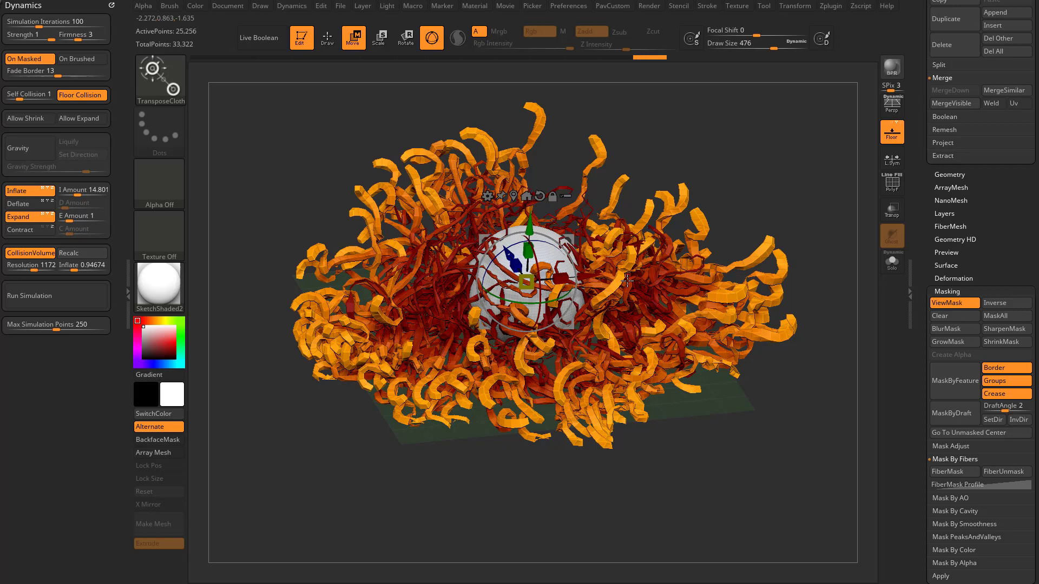
key(ctrl+z)
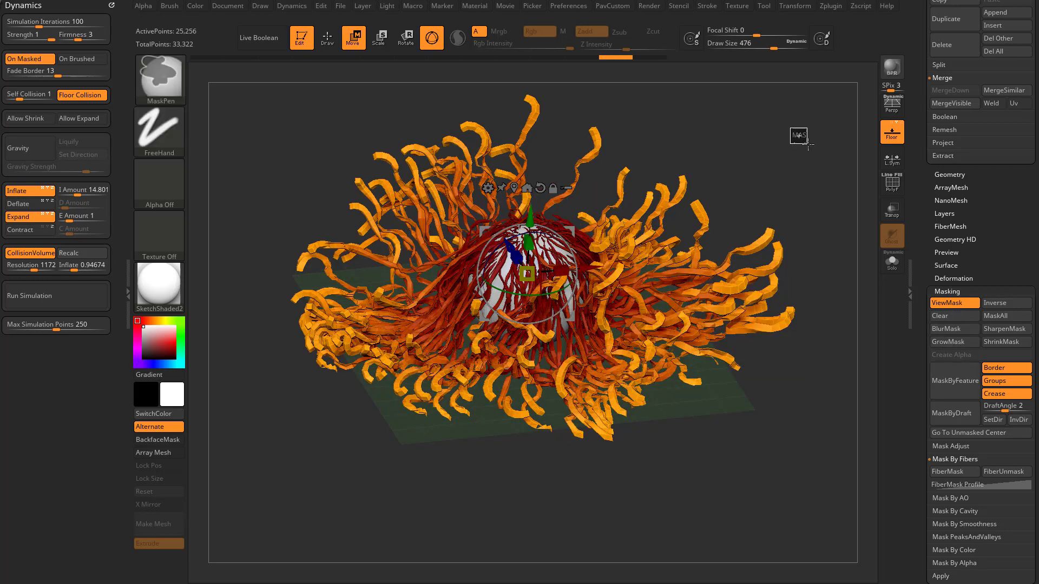
Hide the mask shading, turn off On Masked, and run the simulation with Gravity, Inflate and Expand on
key(ctrl+h)
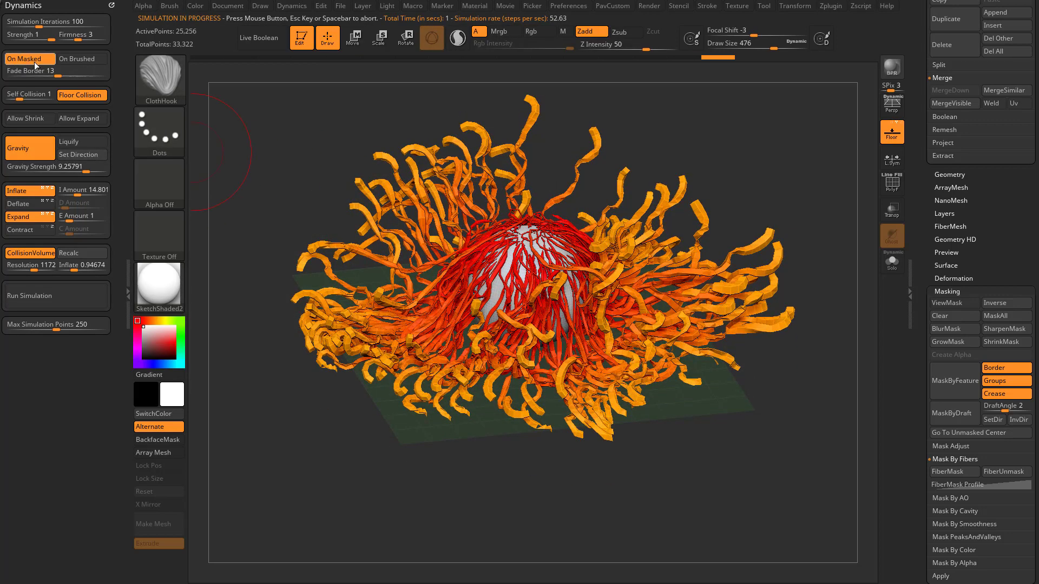
click(33, 61)
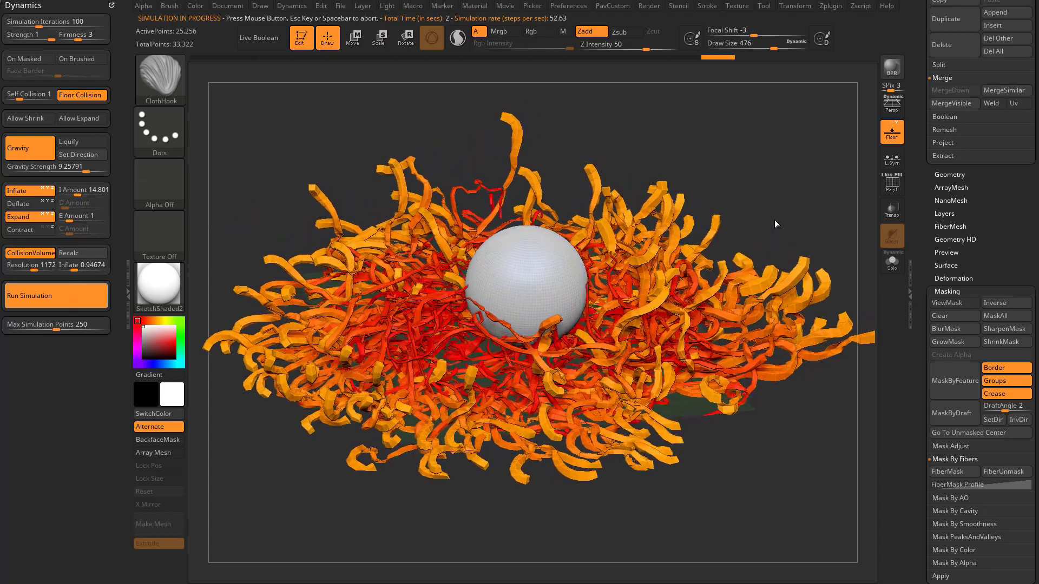
click(864, 6)
Preview FiberMesh fibers on the masked top of the new sphere and reduce MaxFibers to about 5.13
alt+drag(654, 253, 679, 294)
key(s)
alt+drag(679, 302, 682, 294)
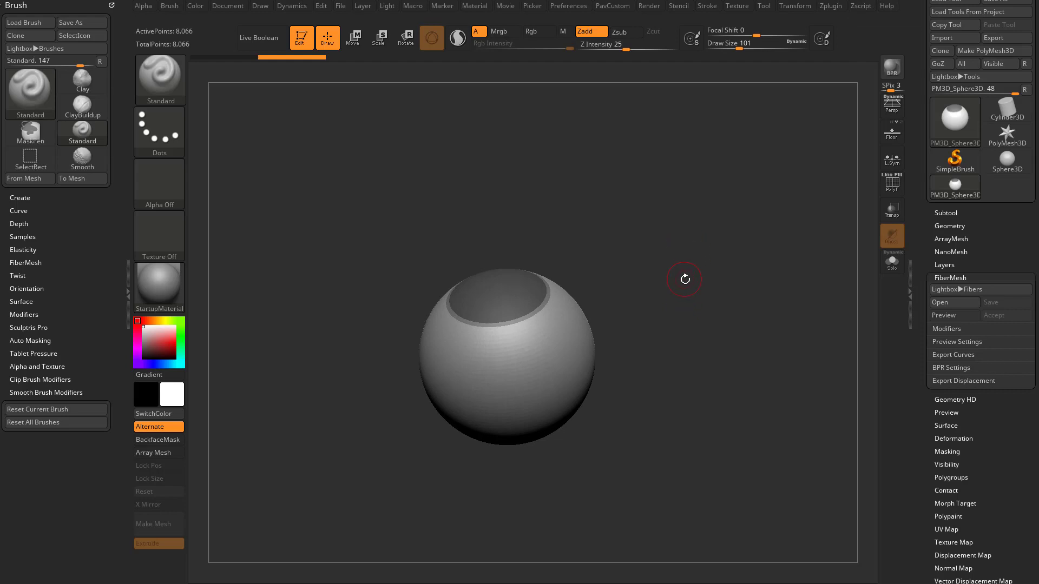
click(943, 315)
click(945, 328)
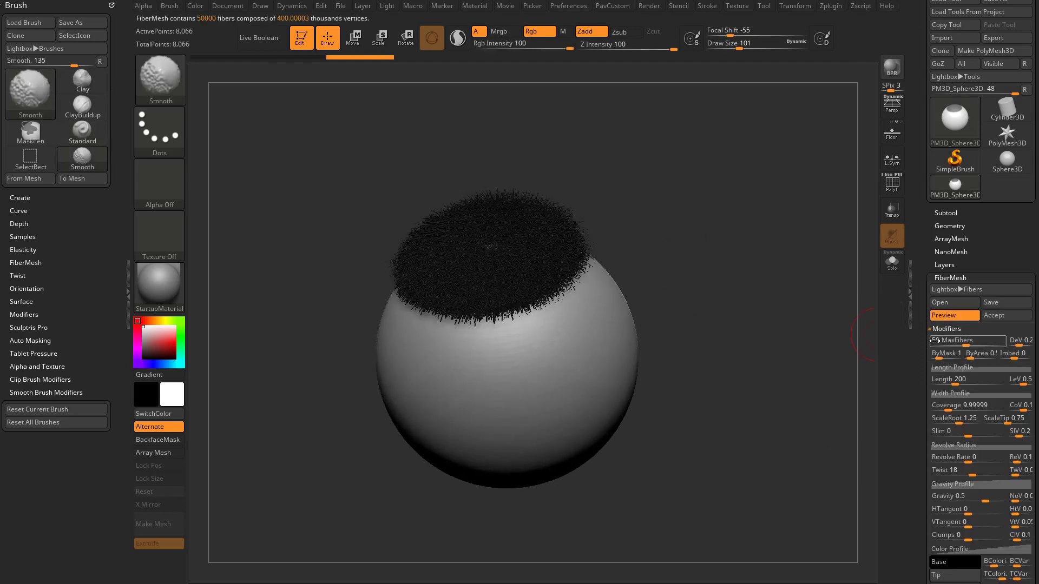
key(Return)
drag(968, 341, 954, 341)
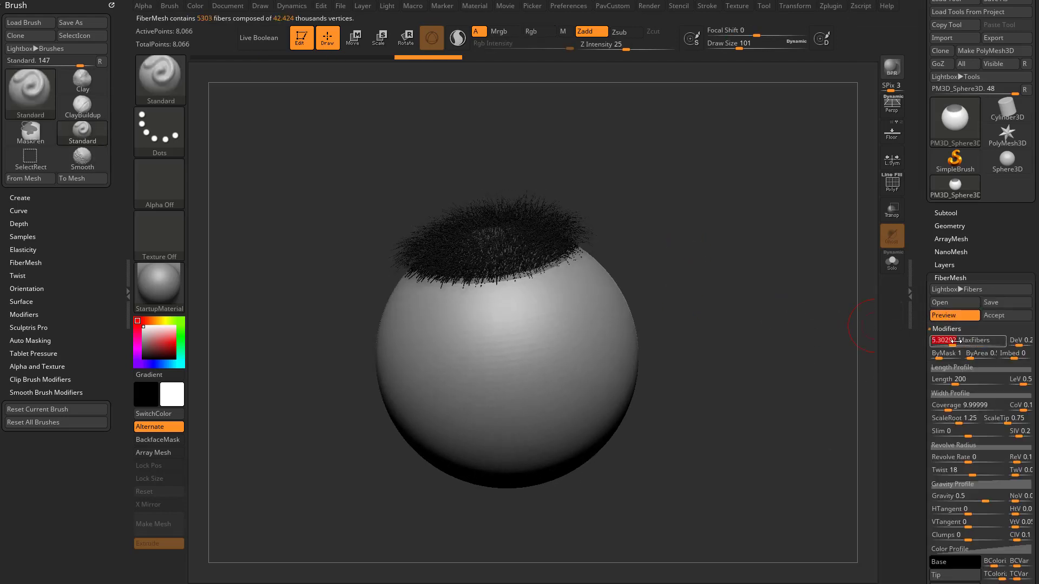
Set the fiber Length to about 1754 and flatten the Width Profile curve at full width from root to tip
drag(969, 383, 987, 395)
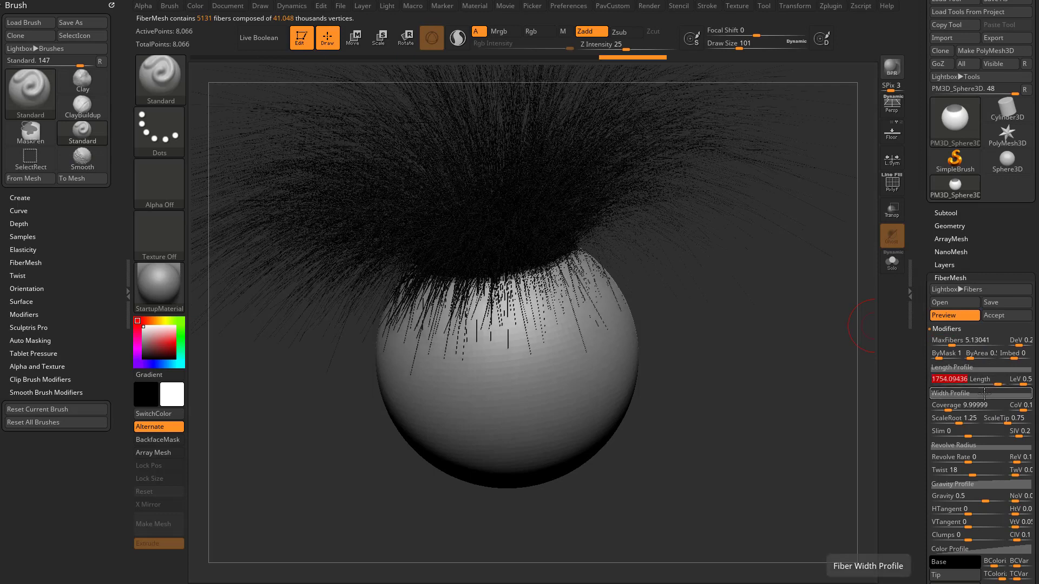
alt+drag(807, 336, 867, 380)
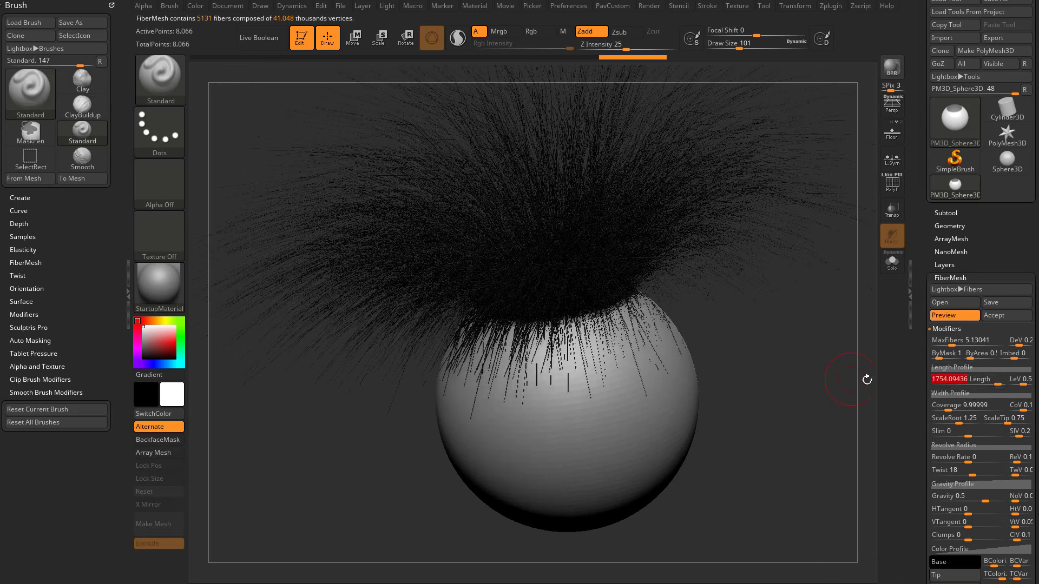
click(961, 393)
scroll(926, 426, down, 4)
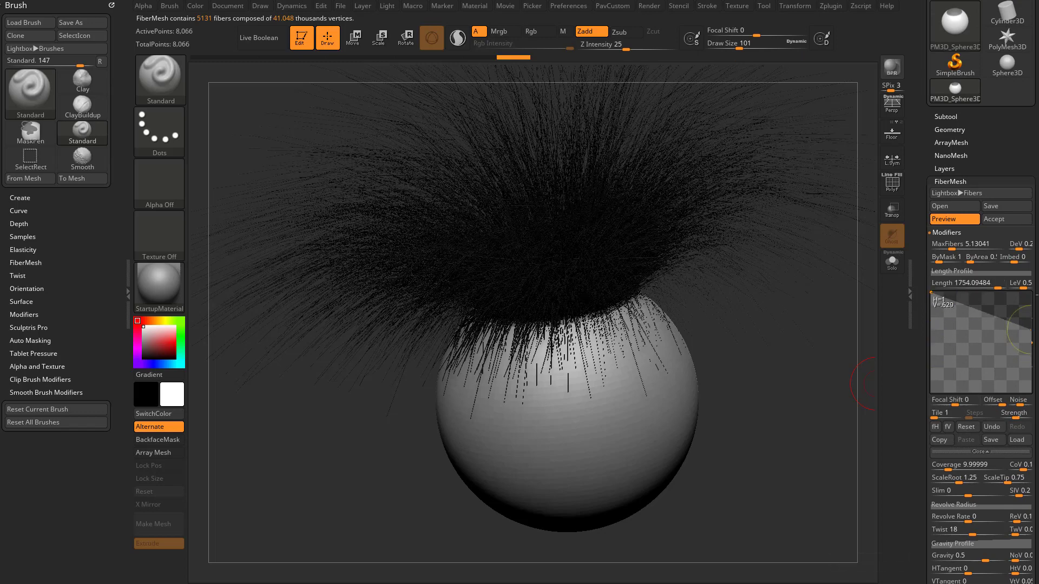
drag(1035, 286, 1032, 292)
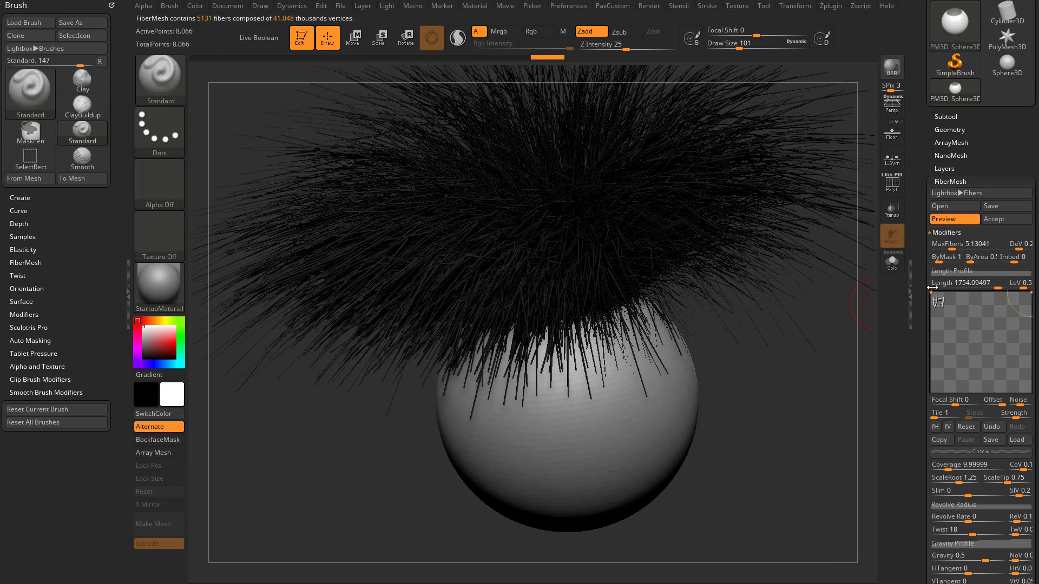
Widen the fibers to a Coverage of about 4540.5 and reduce MaxFibers to about 0.93
scroll(956, 336, down, 4)
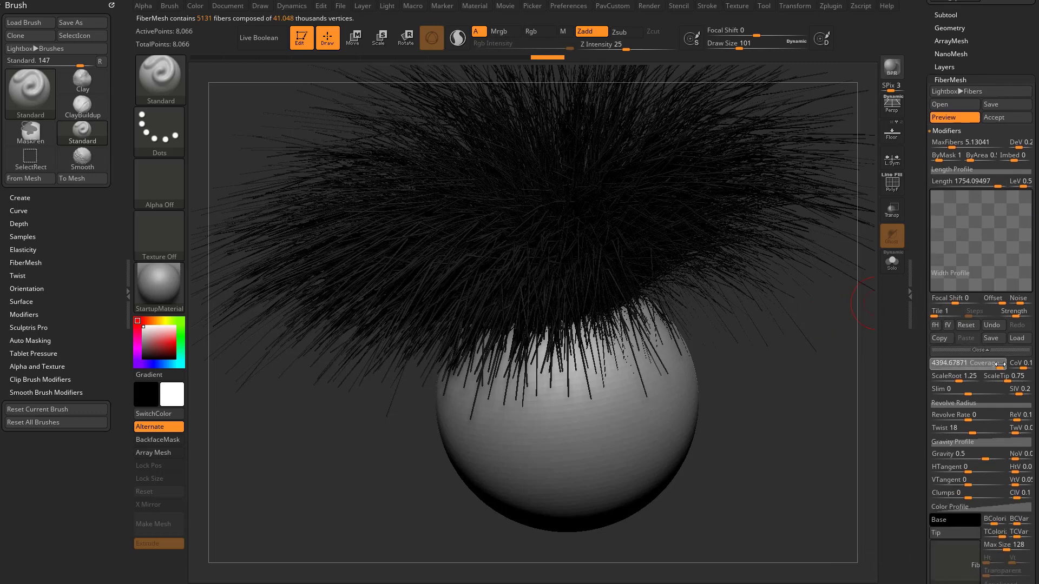
drag(1000, 365, 1000, 366)
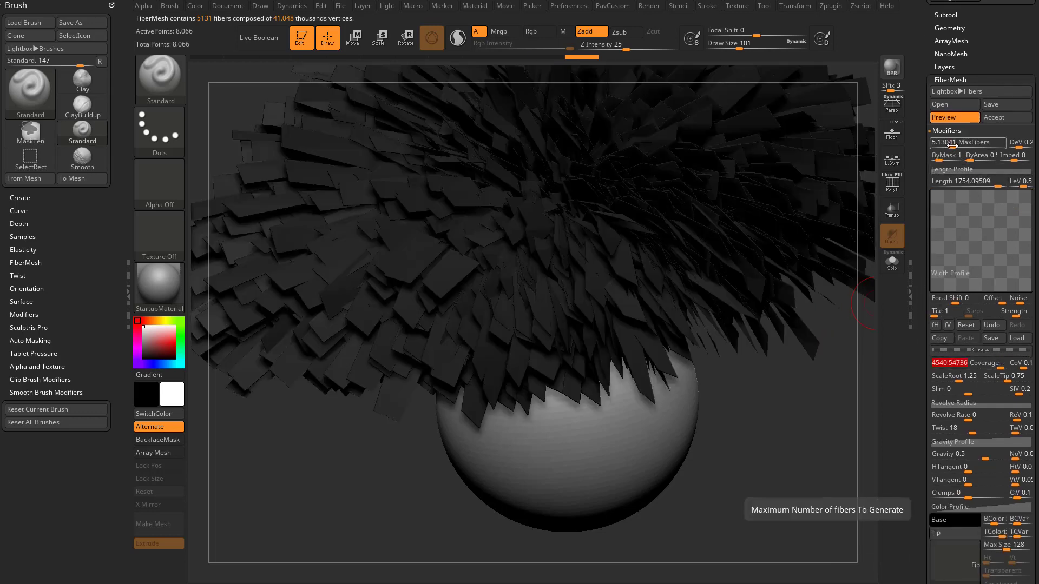
drag(951, 145, 953, 147)
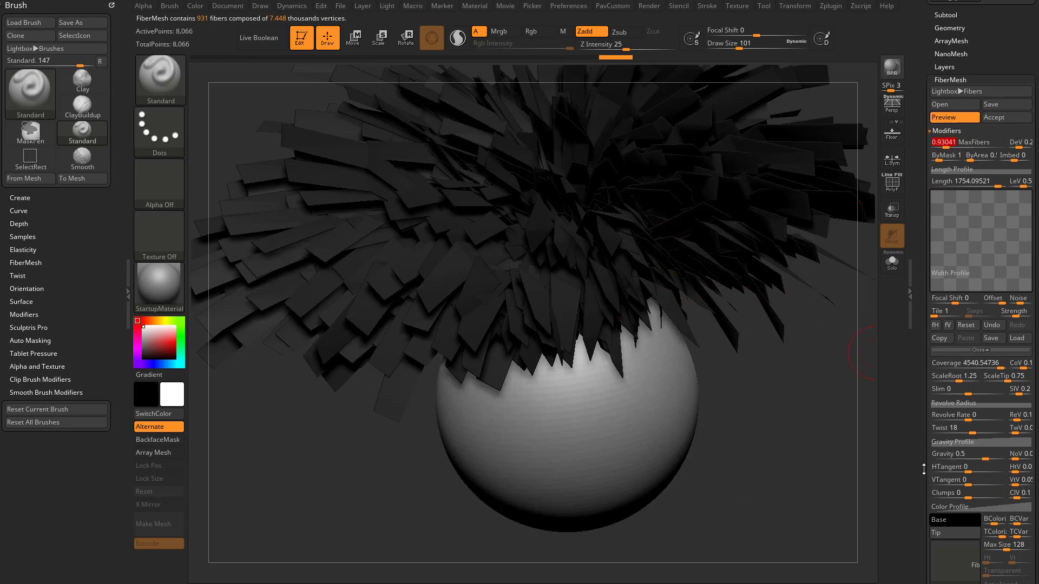
Remove the fibers' base and tip colorization by setting both Colorize values to 0
scroll(946, 400, down, 6)
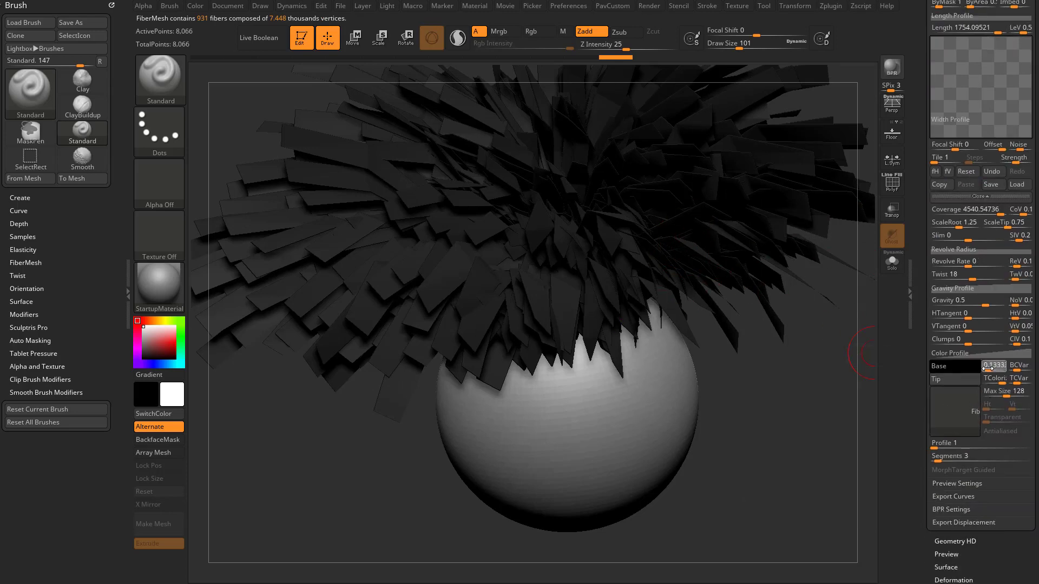
drag(983, 381, 980, 381)
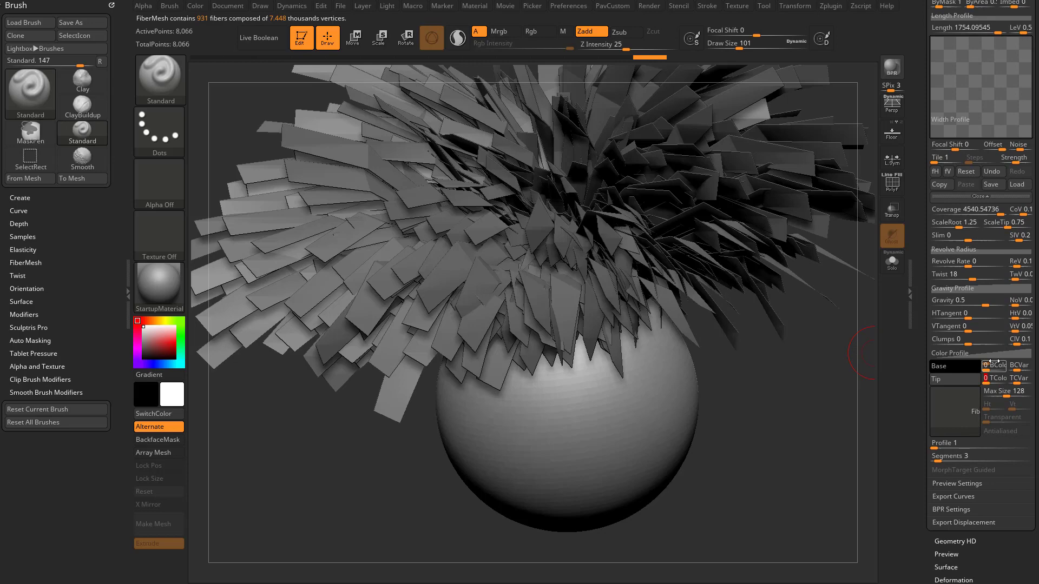
drag(812, 381, 839, 370)
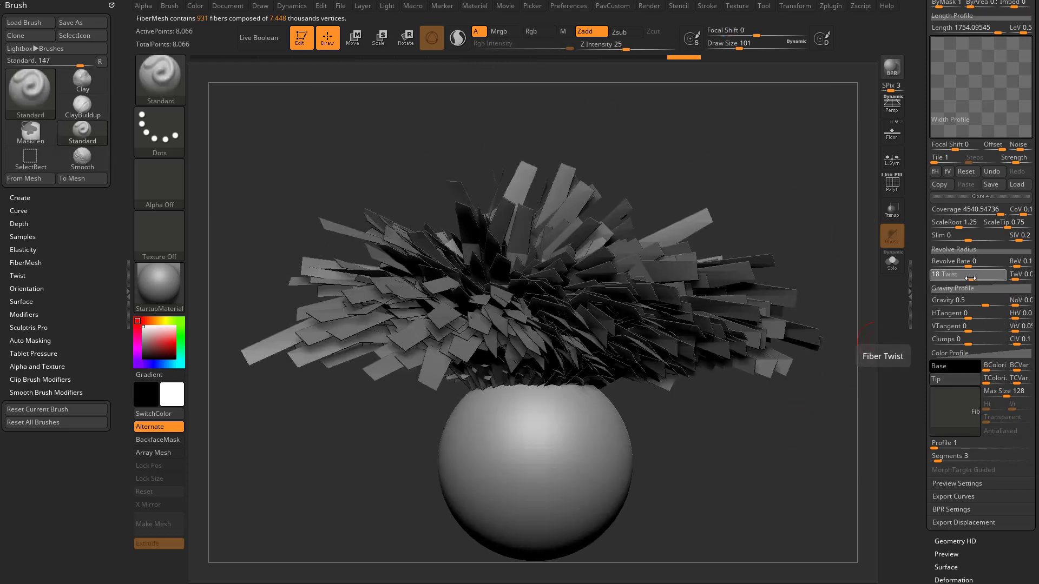
Set the fiber Twist to 0 and raise Gravity to about 0.686
drag(967, 278, 993, 303)
drag(836, 224, 789, 272)
drag(849, 320, 833, 287)
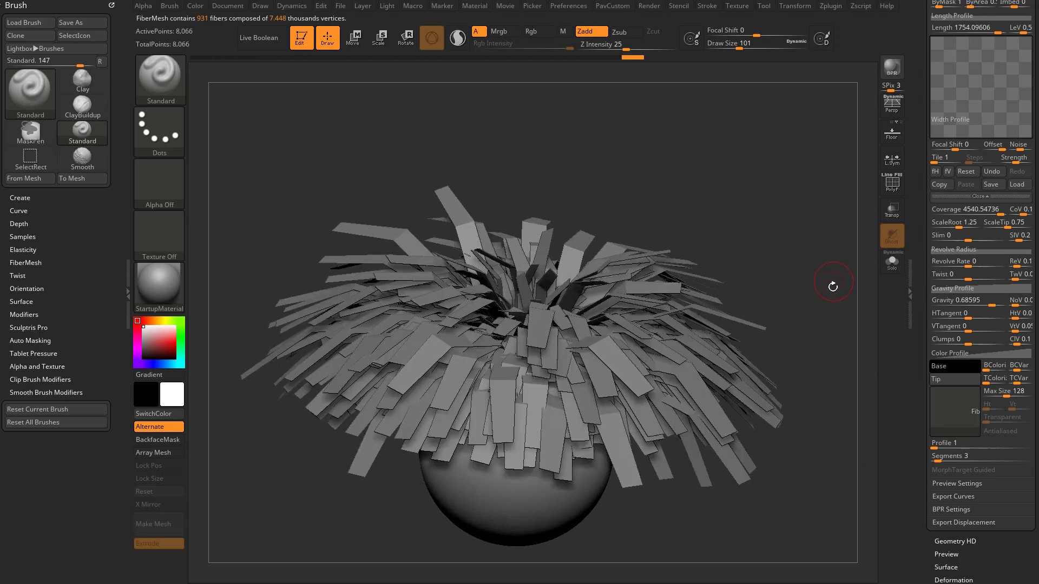
Apply Texture 10 to the fibers and inspect the textured strands from several angles
drag(856, 351, 846, 351)
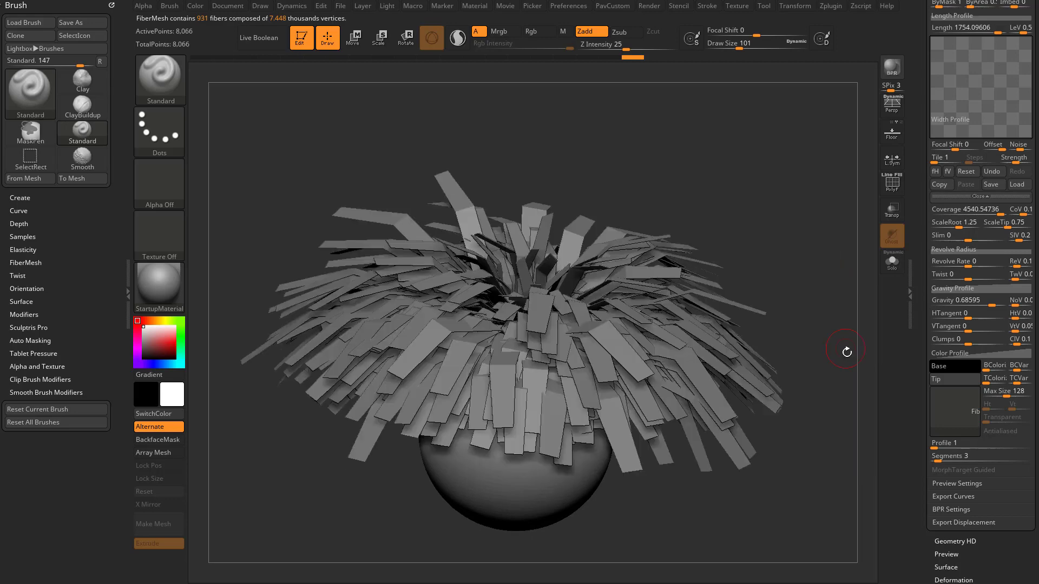
click(946, 409)
click(530, 455)
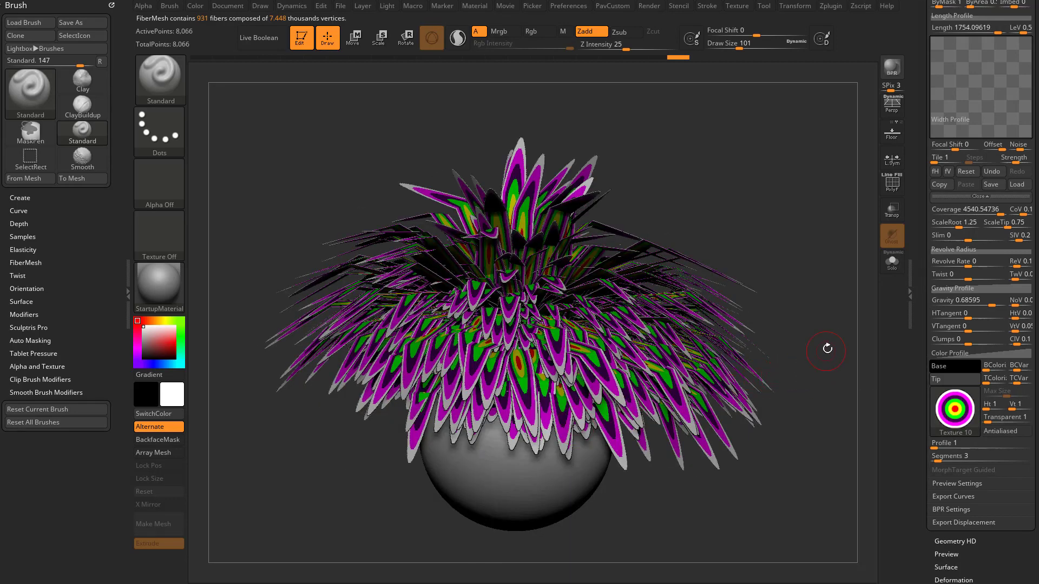
drag(826, 349, 819, 413)
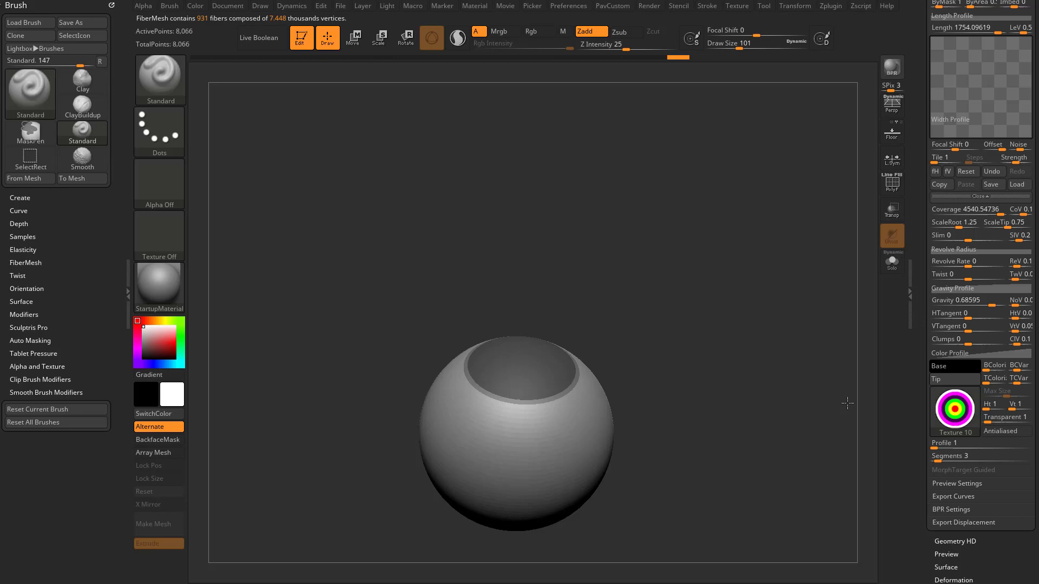
mouse_move(820, 396)
mouse_down()
mouse_move(828, 355)
mouse_move(831, 383)
mouse_up()
Replace the fiber texture with the grey vertically striped hair-strand image
click(950, 408)
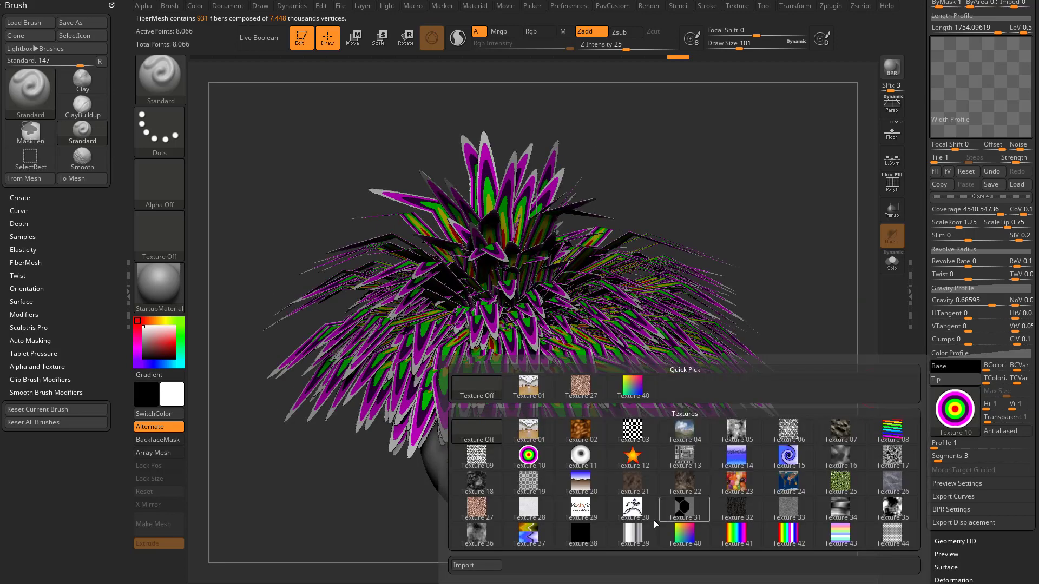
click(677, 511)
click(687, 567)
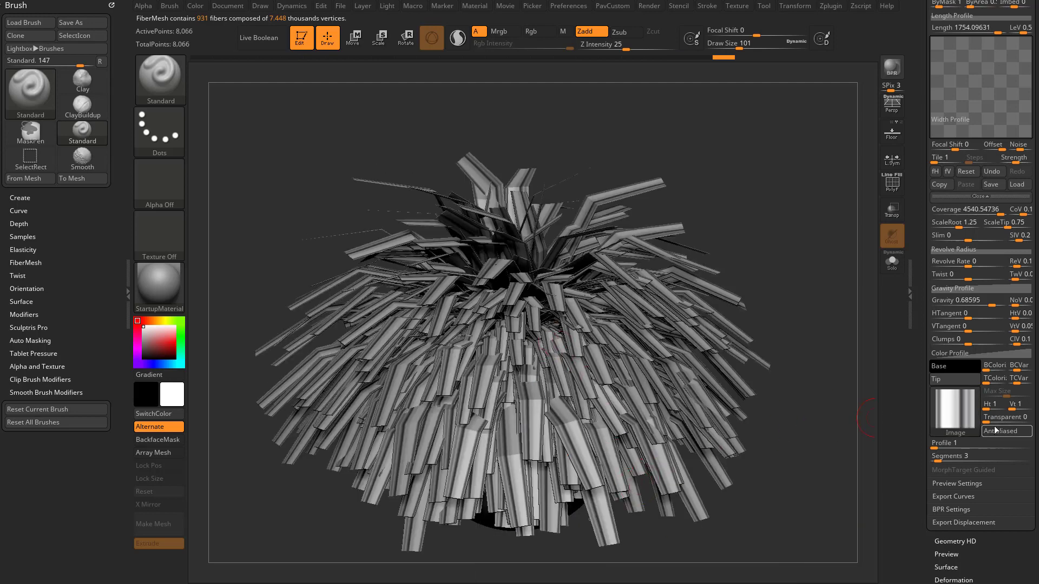
Set the fiber texture's Transparent value to 22, and try Antialiased before turning it off again
drag(1011, 420, 1032, 420)
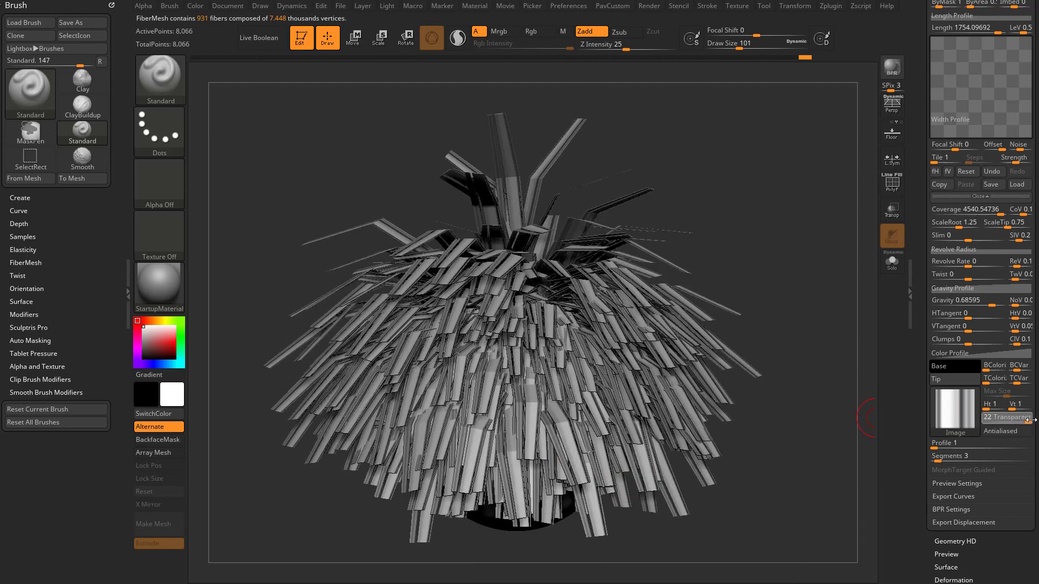
drag(799, 405, 831, 412)
click(1000, 431)
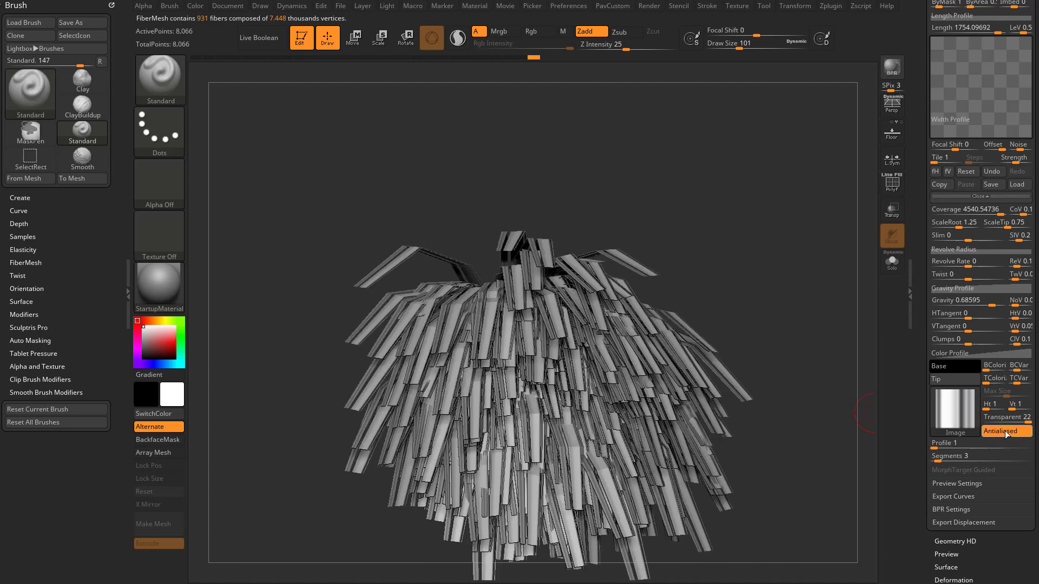
click(998, 431)
Adjust the fiber Gravity to about 0.62 and check the spread of the strands from above
drag(818, 388, 796, 350)
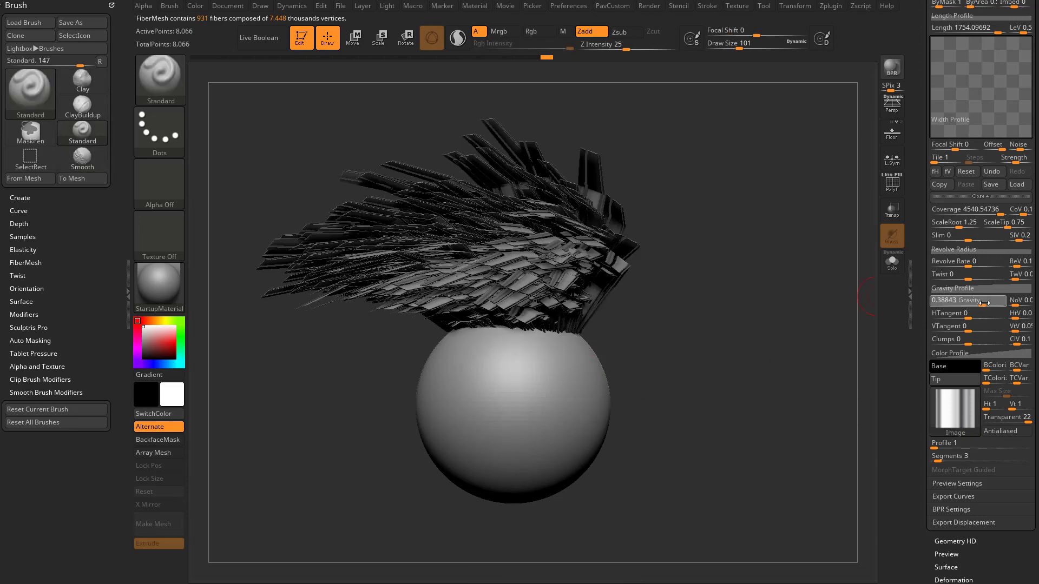
drag(994, 303, 989, 303)
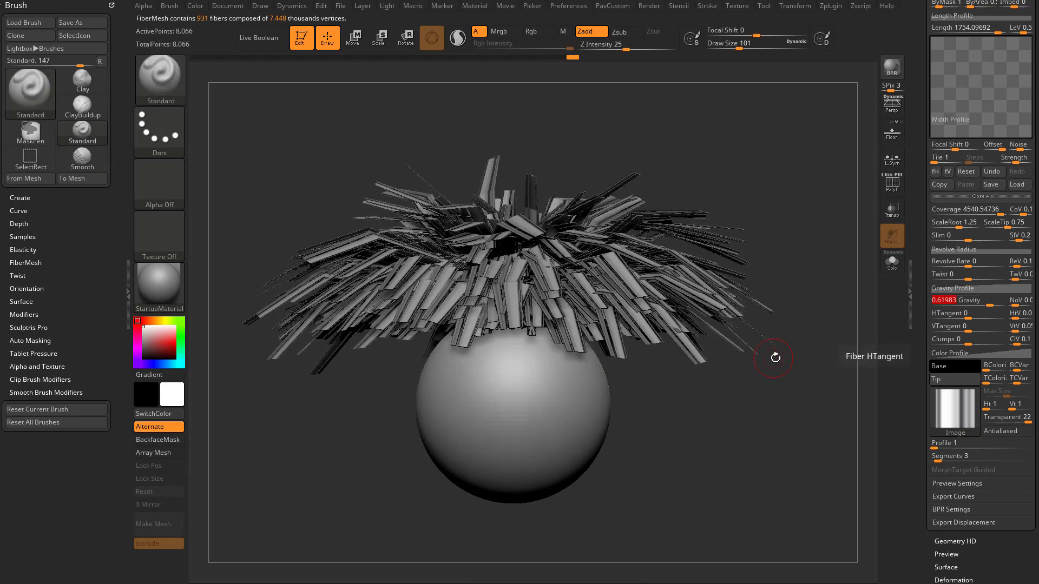
drag(777, 355, 812, 408)
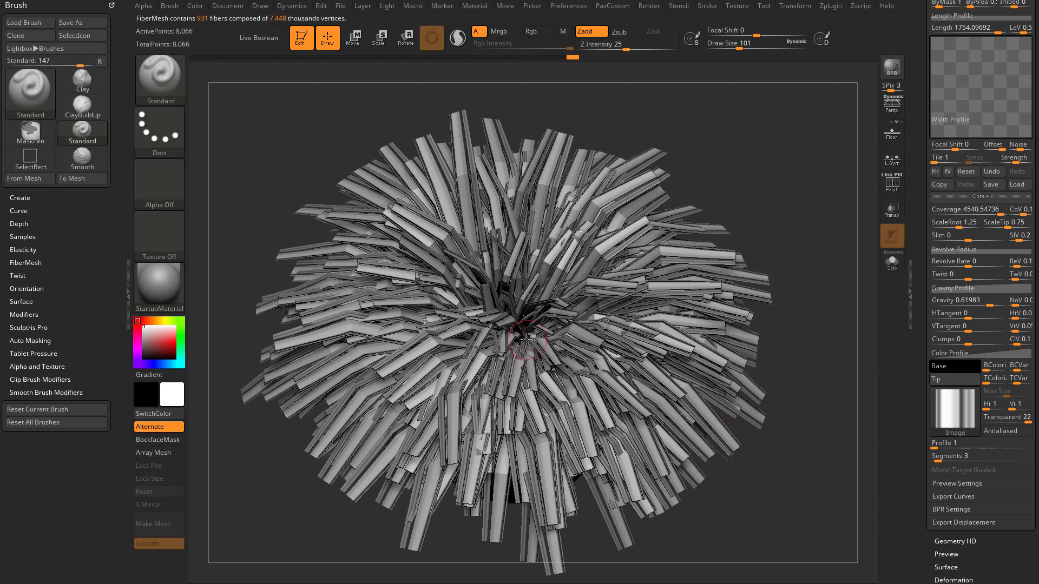
Render the fiber preview with BPR to examine the strand shapes
drag(835, 365, 828, 316)
click(892, 72)
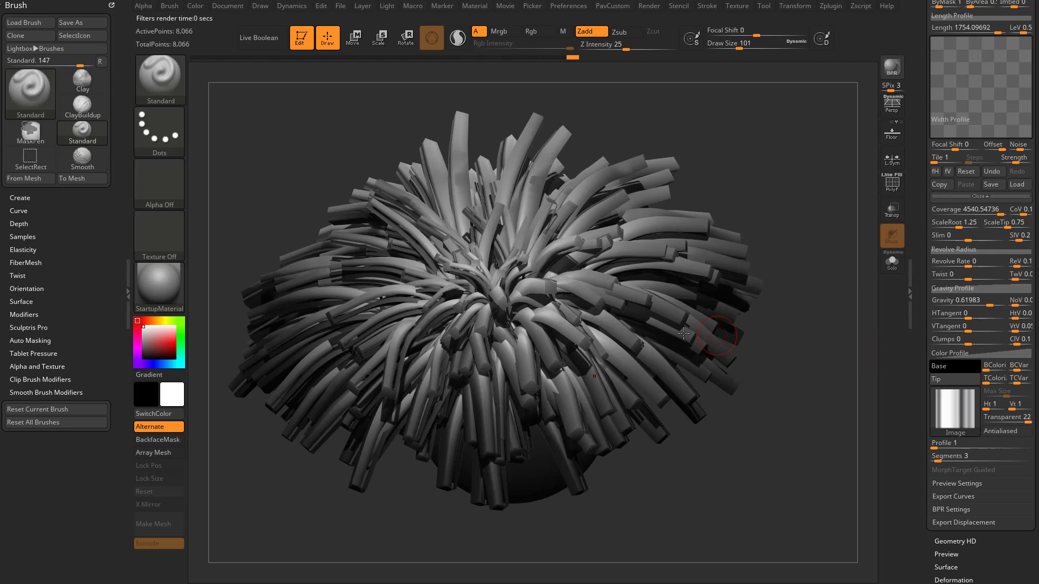
click(821, 362)
Set the fibers' BPR Subdiv to 4 and increase Segments to 10
drag(942, 509, 934, 422)
click(948, 431)
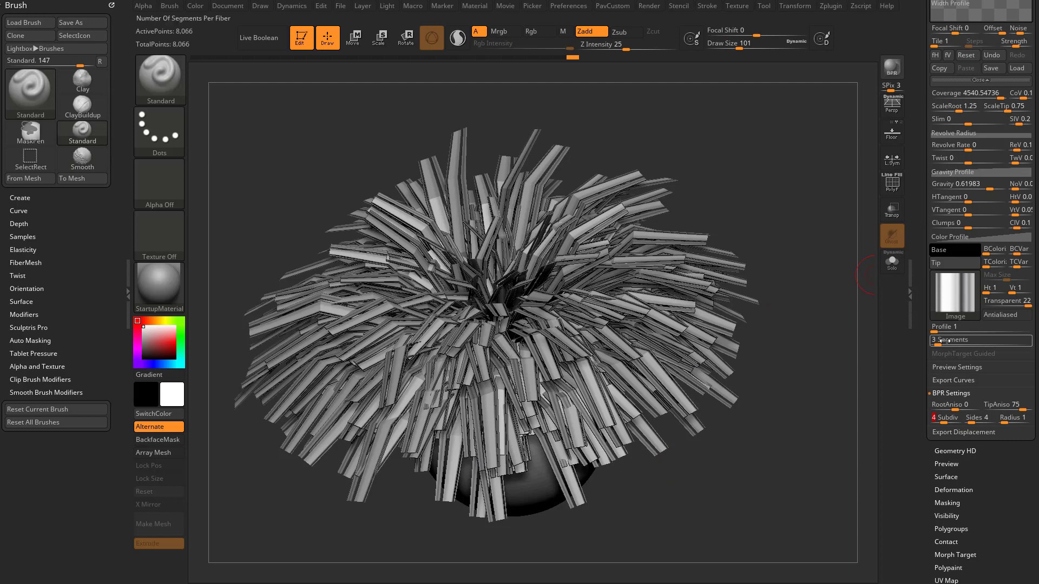
drag(944, 340, 954, 341)
Reduce the fibers' BPR Sides to 2
drag(761, 392, 753, 372)
drag(799, 309, 804, 321)
click(967, 421)
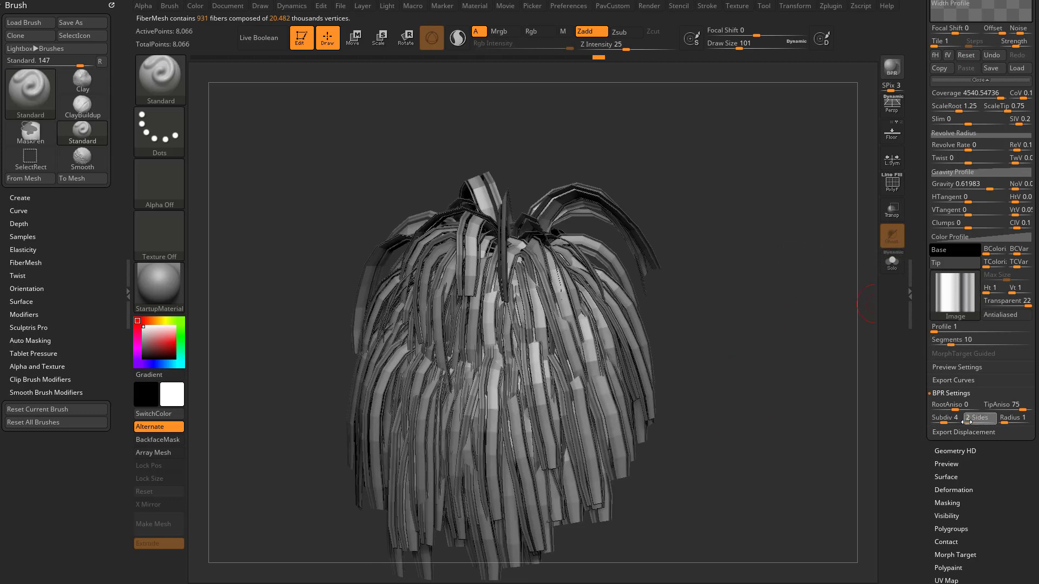
Accept the hair-card fiber preview as a FiberMesh and show the new fibers subtool in the subtool list
scroll(967, 421, up, 3)
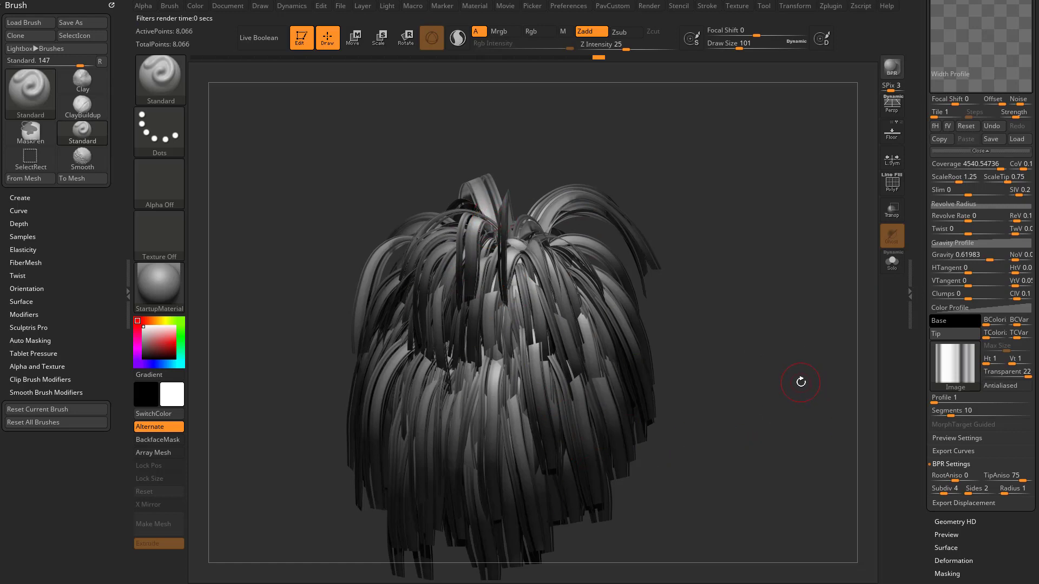
scroll(980, 324, up, 10)
click(992, 318)
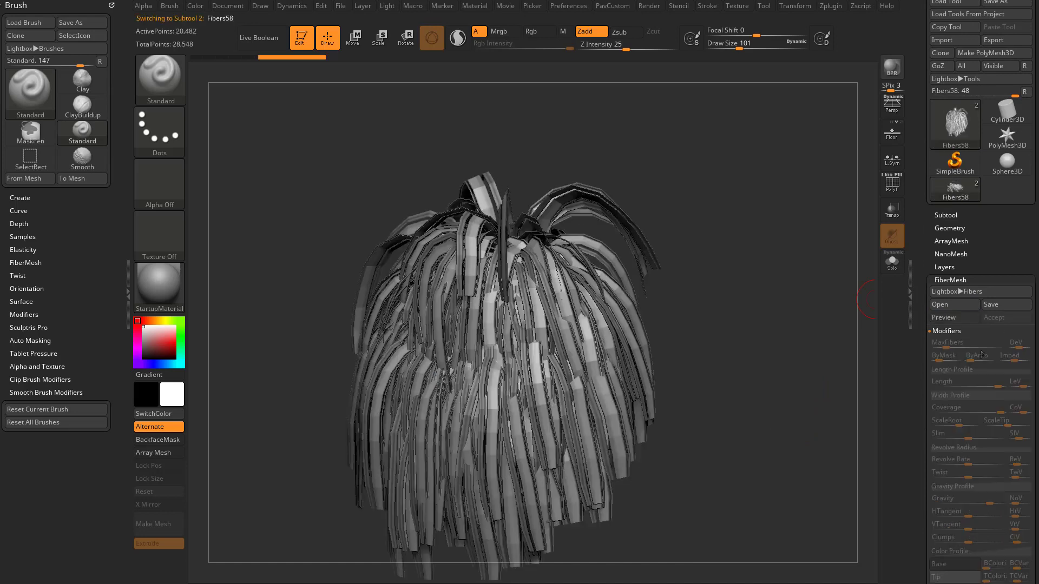
click(945, 216)
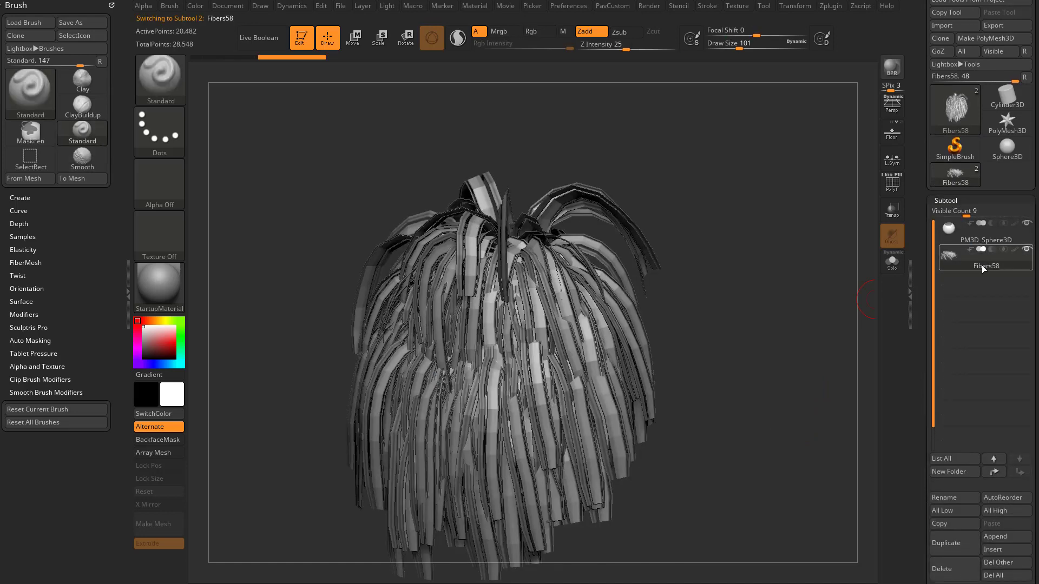
drag(928, 300, 929, 284)
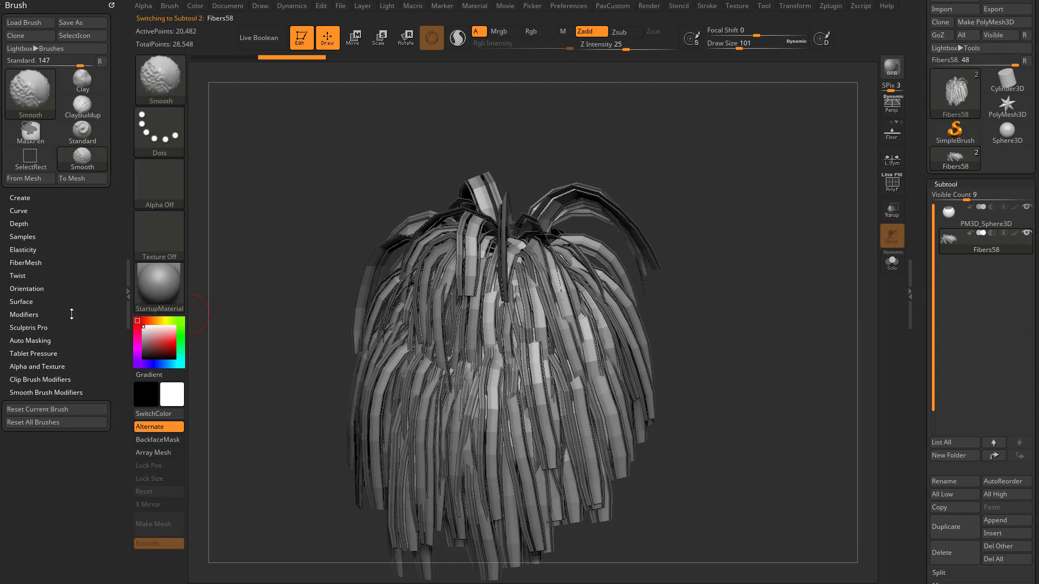
Dock the Dynamics settings in place of the Brush settings and turn on CollisionVolume
click(112, 6)
click(292, 6)
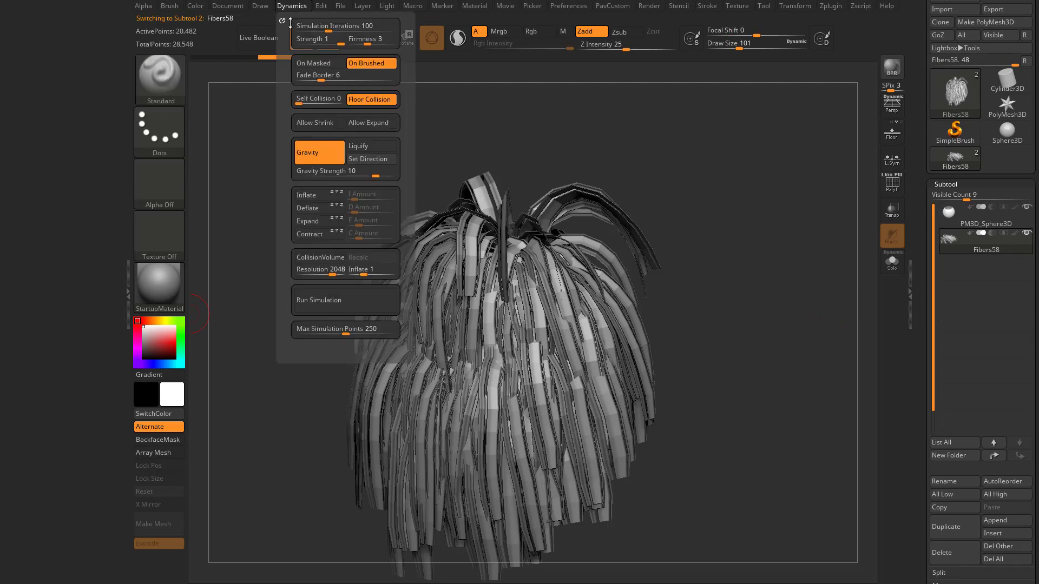
click(255, 23)
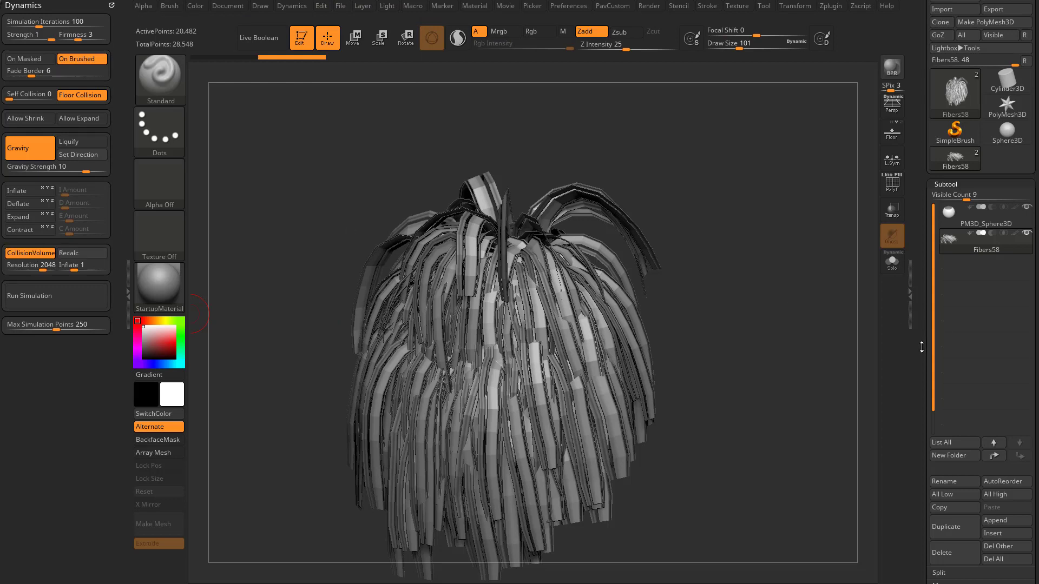
Mask the fibers along their length with FiberMask from the Mask By Fibers options
drag(921, 346, 918, 209)
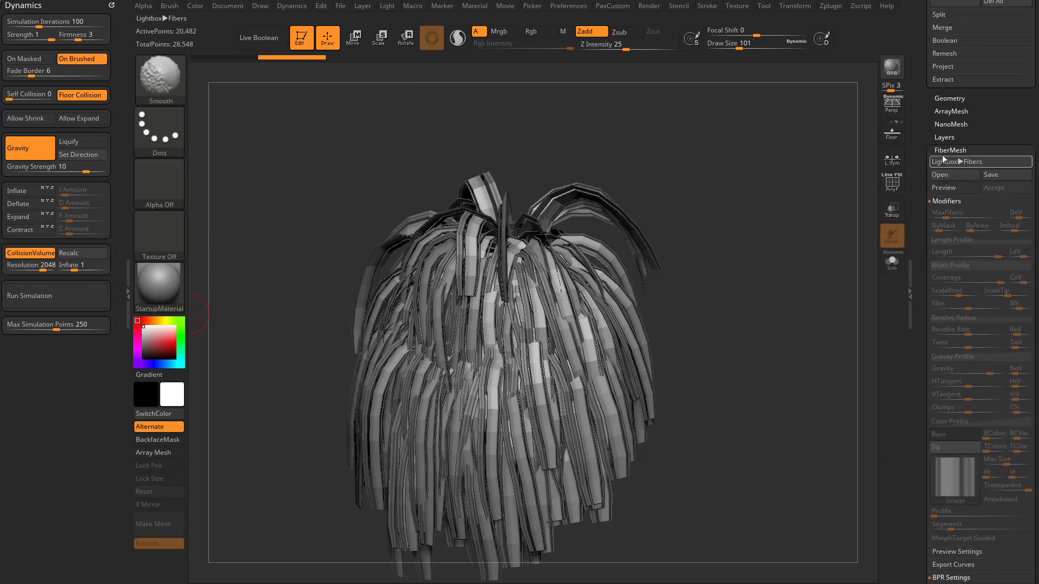
shift+click(946, 150)
click(947, 215)
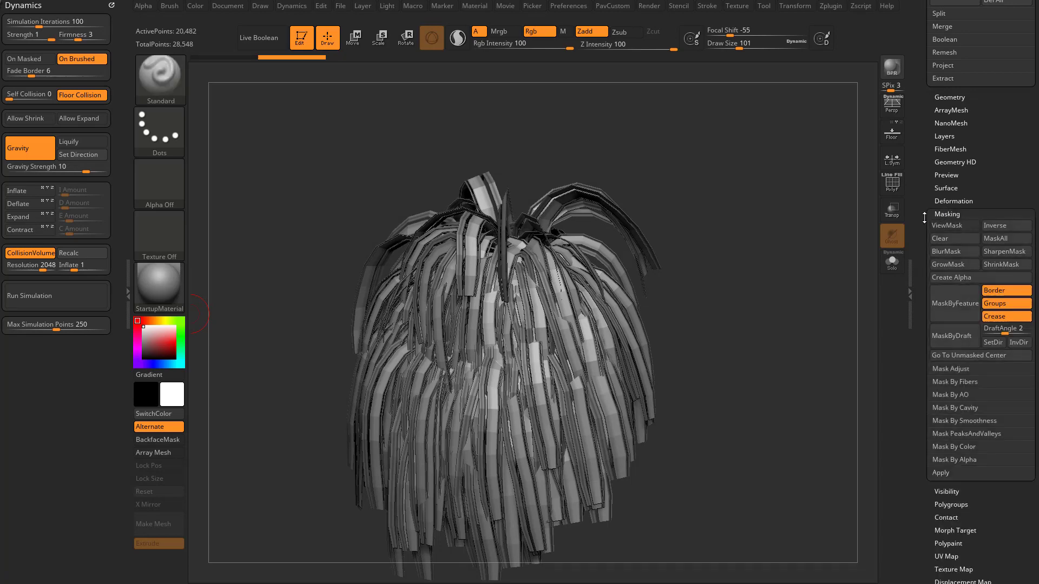
click(944, 344)
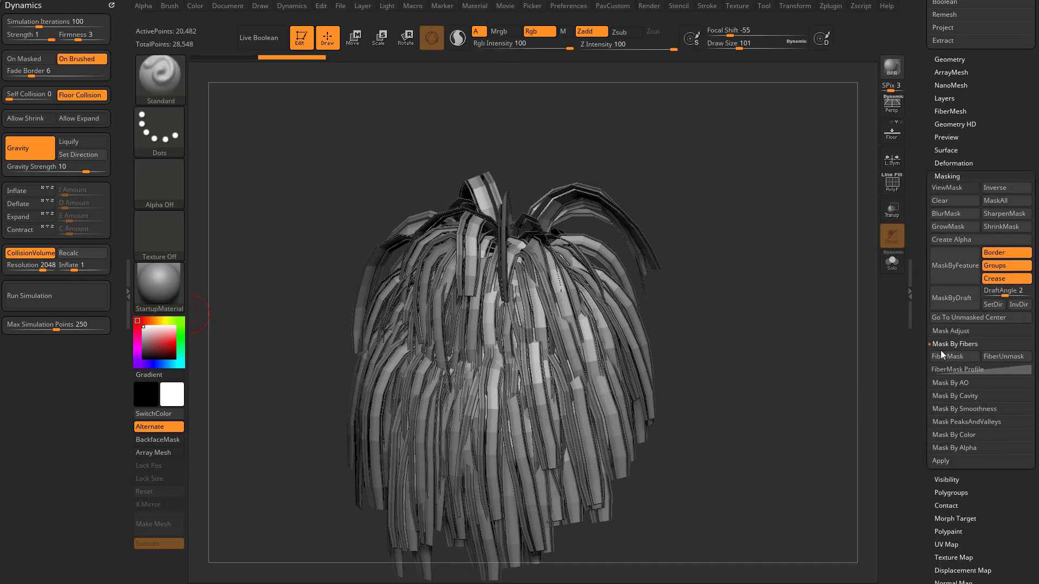
click(947, 356)
Set Gravity Strength to about 2.23 and Self Collision to 2, running the simulation on the masked fibers
drag(785, 363, 763, 305)
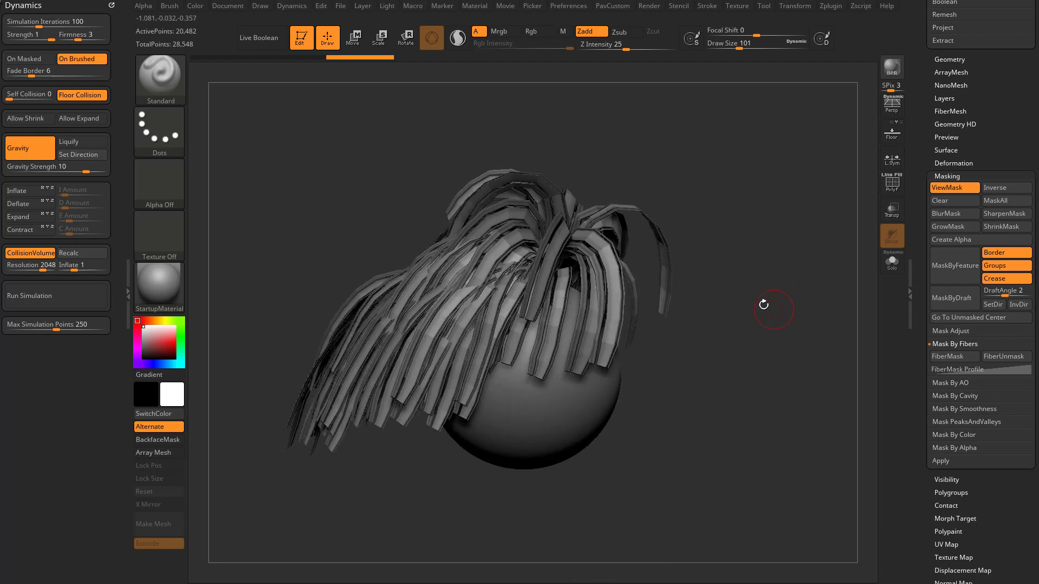
click(76, 169)
drag(84, 187, 86, 227)
click(67, 294)
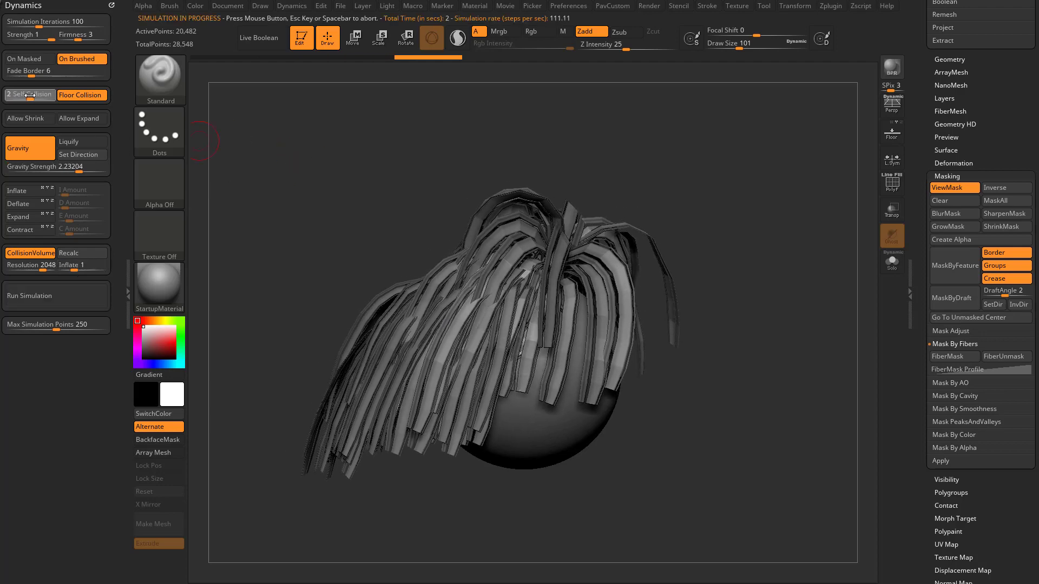
click(70, 292)
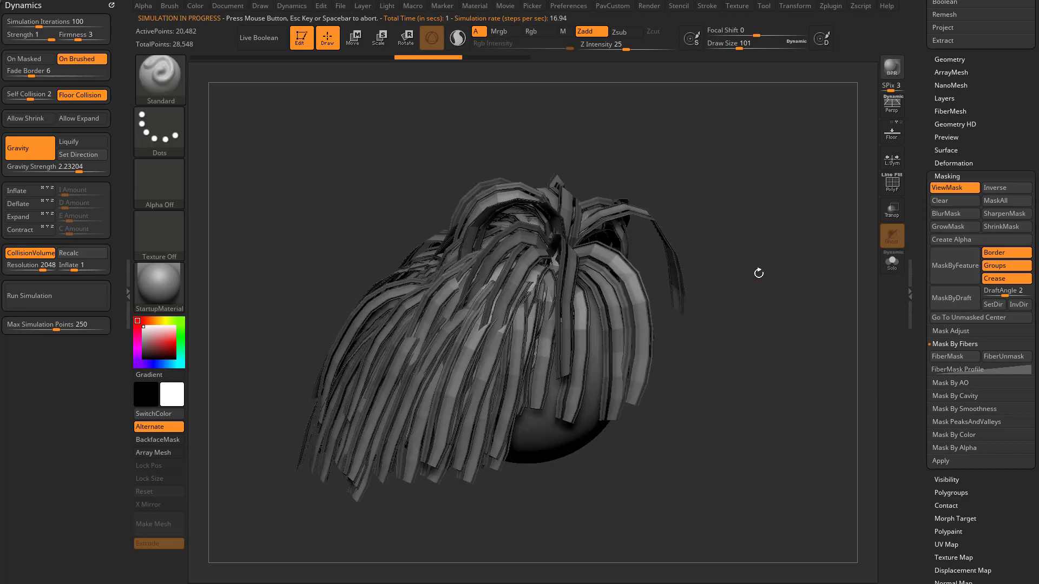
Set Self Collision to 1, test the fiber simulation and undo that run
drag(22, 96, 16, 96)
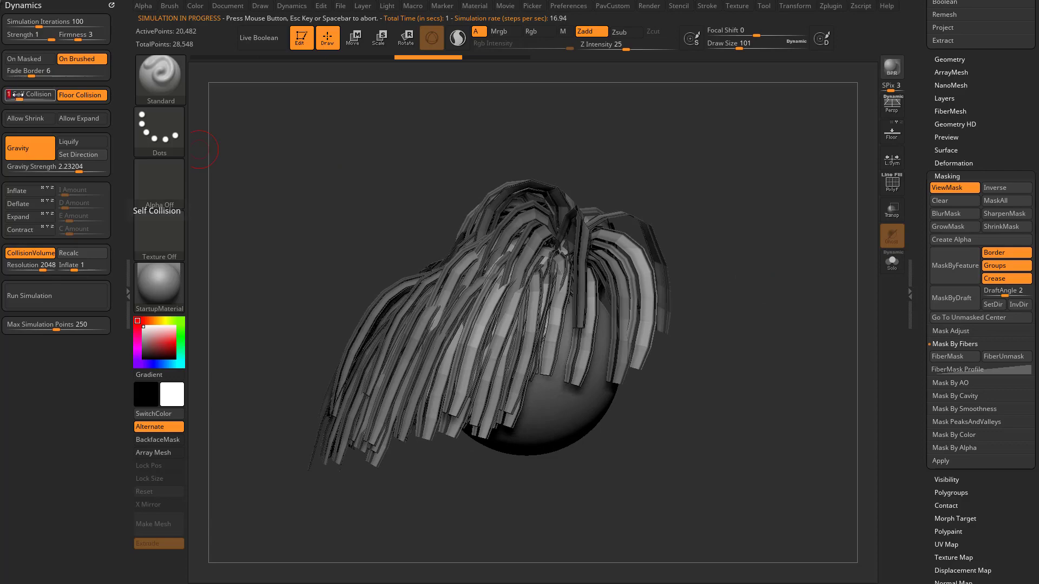
click(40, 297)
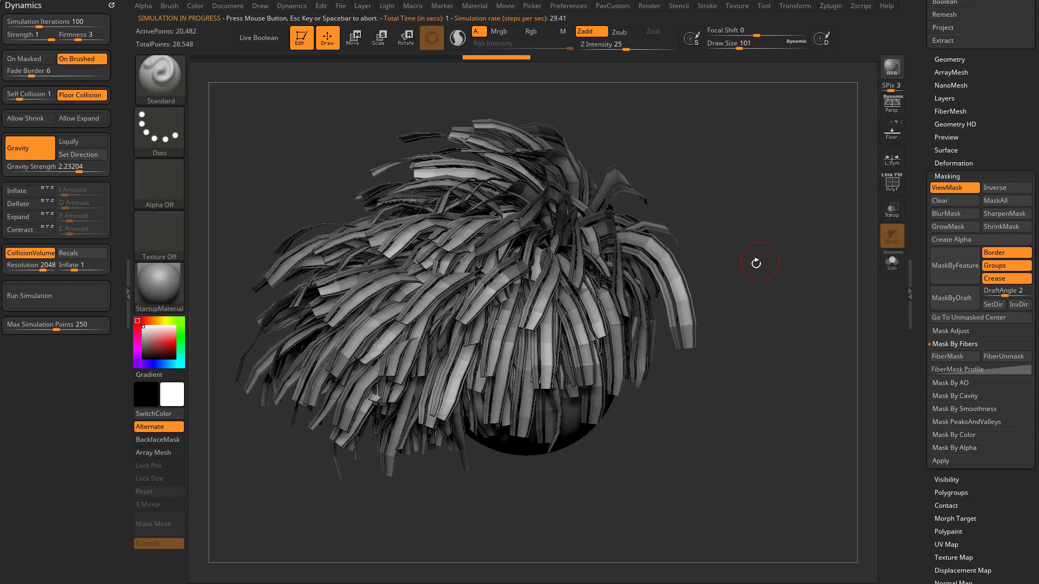
key(ctrl+z)
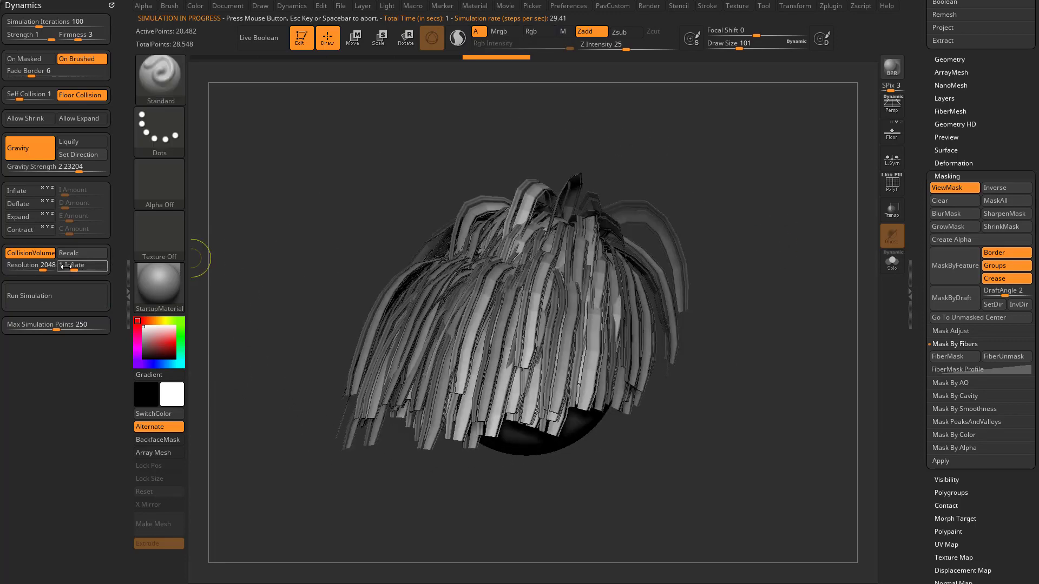
Set the collision volume's Inflate to 0 and rerun the simulation, also with Expand enabled at an amount of 1
drag(73, 267, 59, 267)
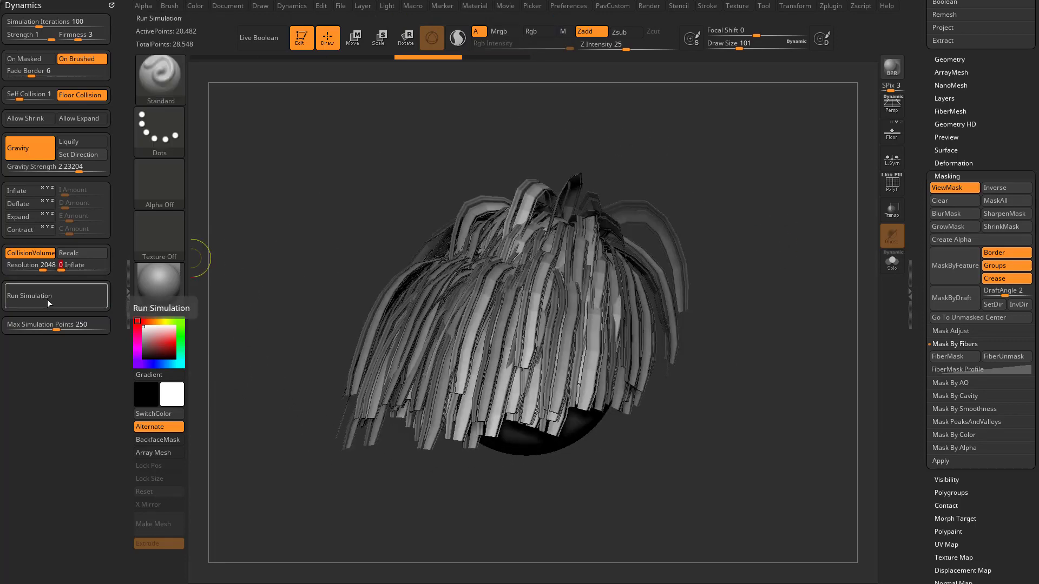
click(48, 297)
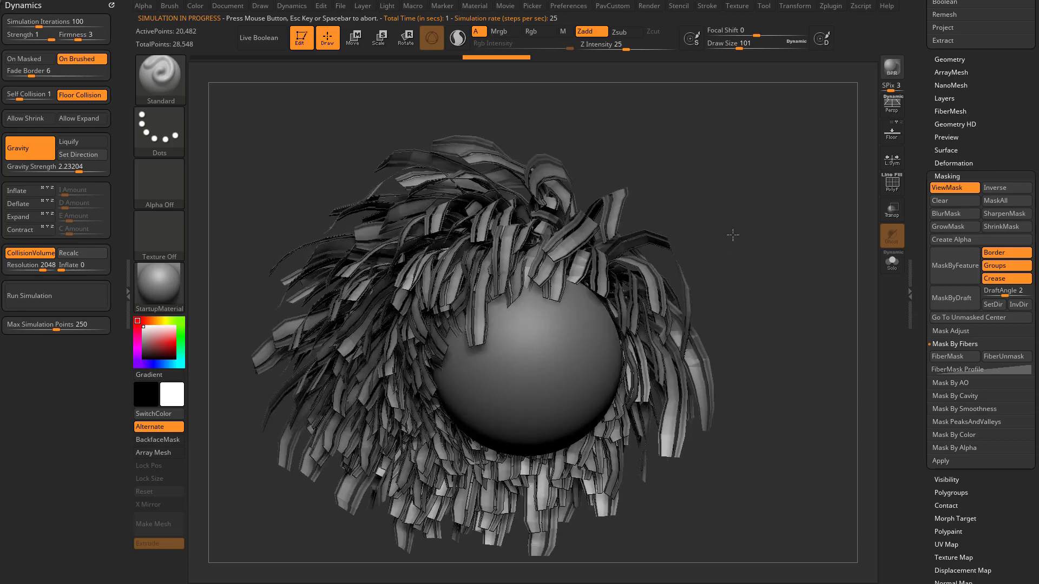
click(49, 297)
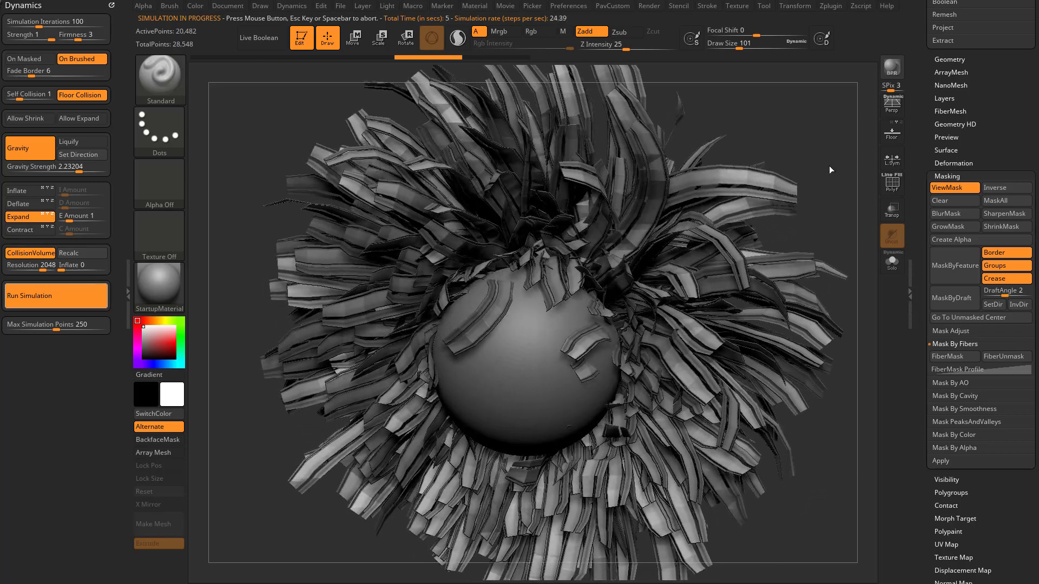
Render the expanded fibers with BPR and examine the strands from another angle
drag(833, 159, 830, 221)
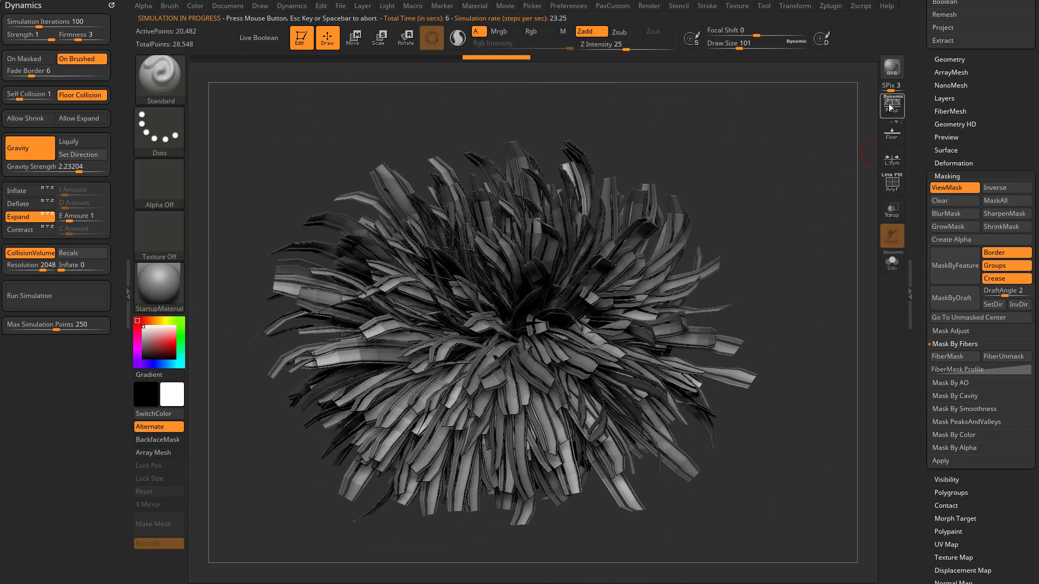
key(shift+r)
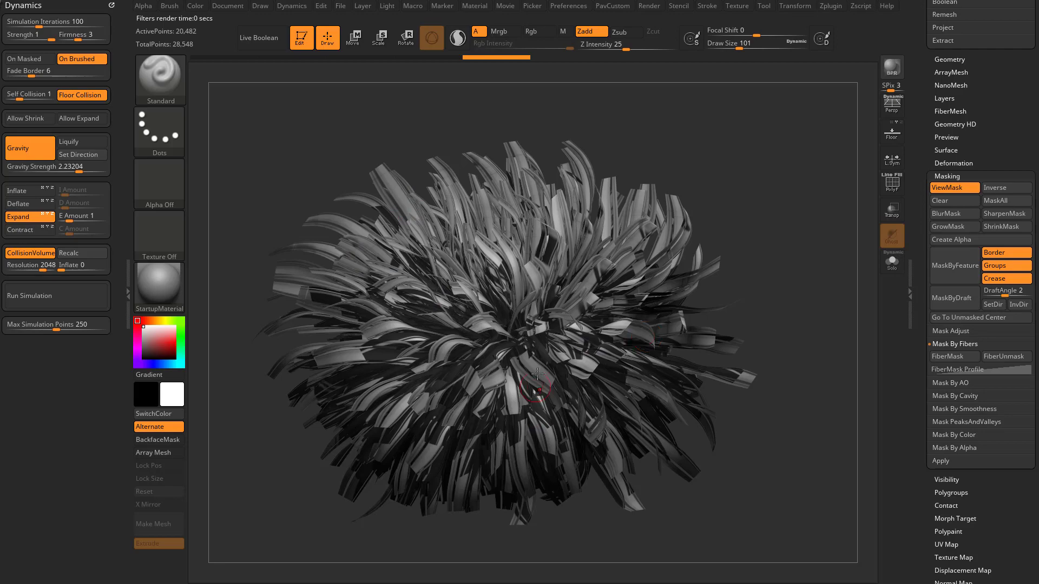
mouse_move(720, 222)
mouse_down()
mouse_move(756, 229)
mouse_move(303, 238)
mouse_up()
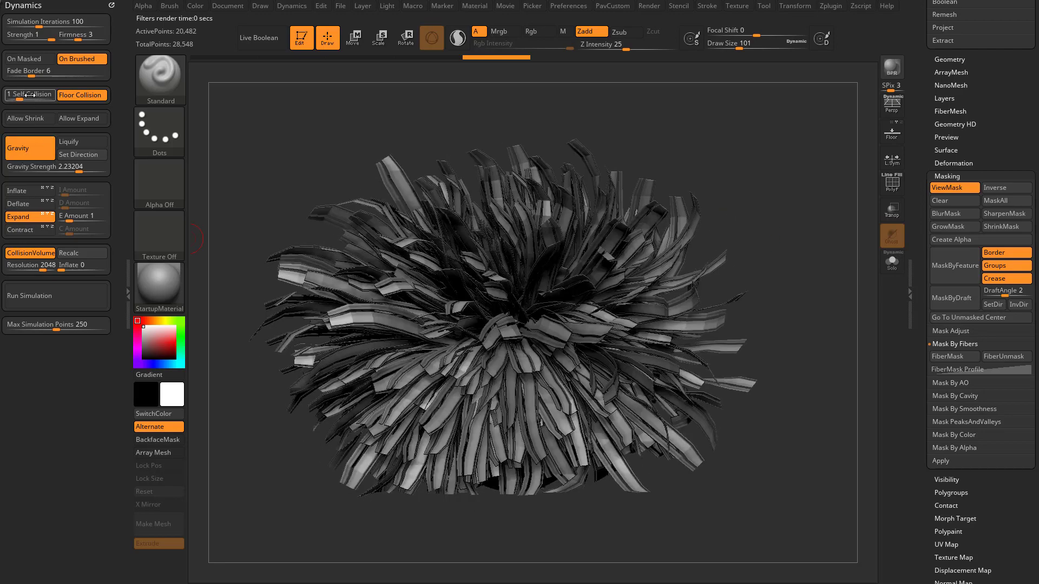
Rerun the fiber simulation with Self Collision at 0 and render the fibers with BPR
click(58, 294)
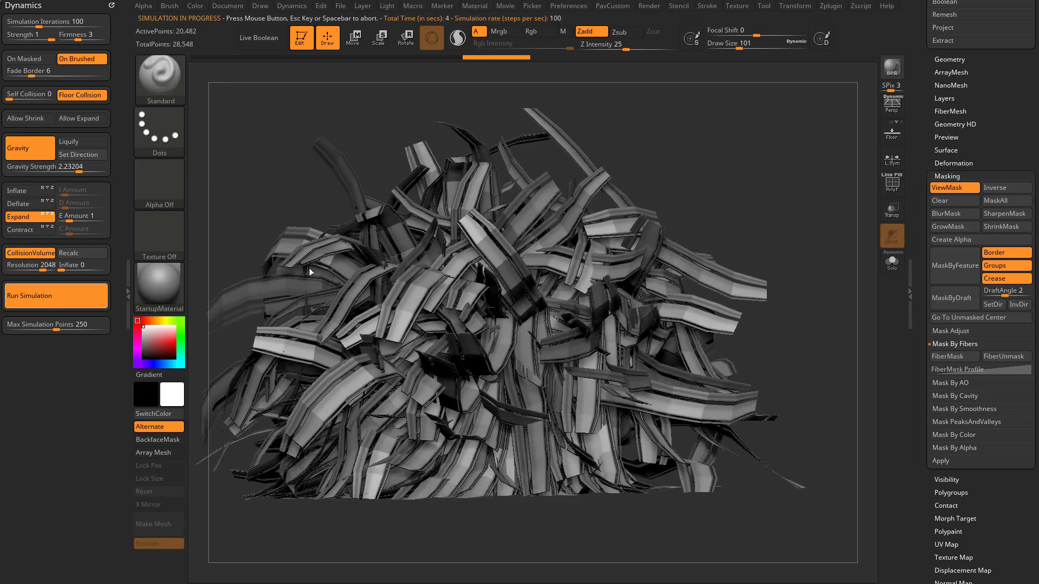
key(shift+r)
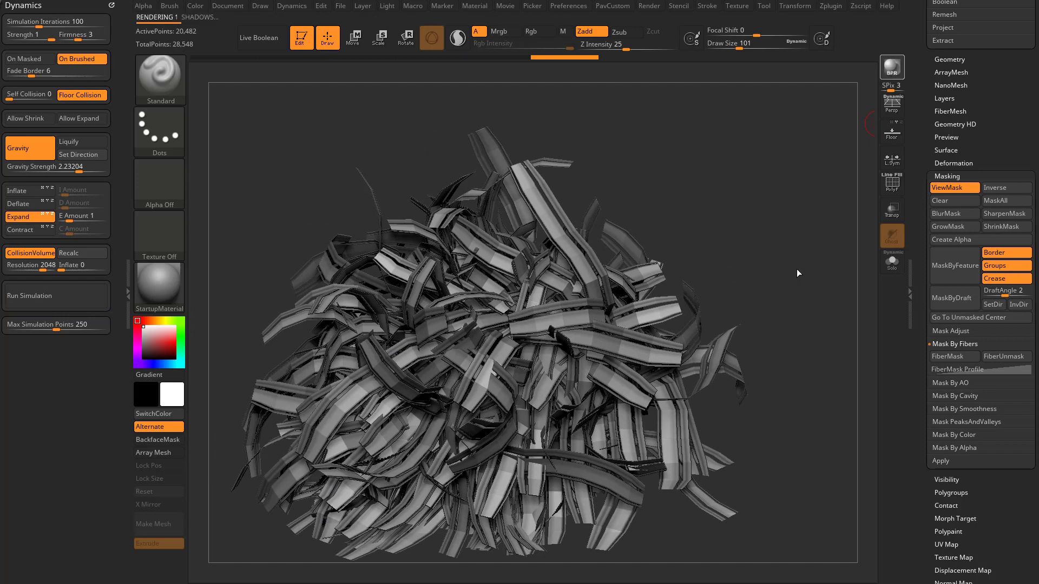